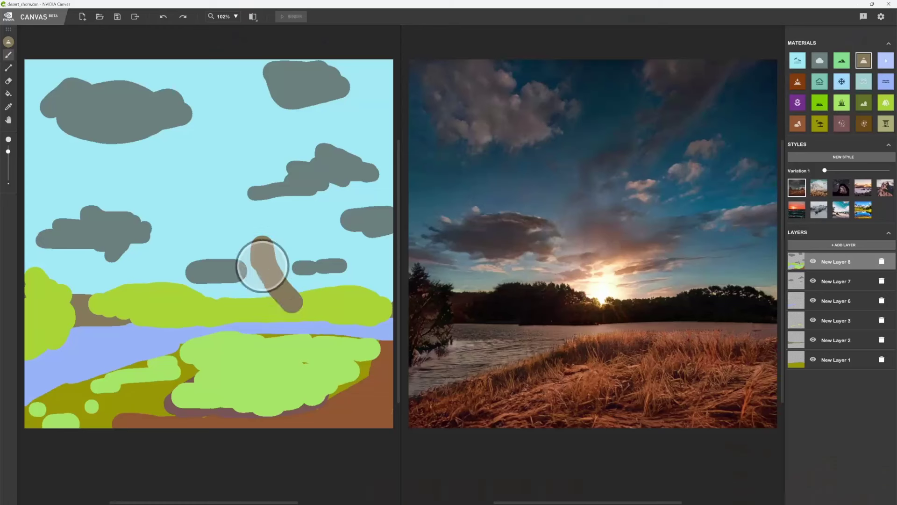
- Paint brown mountains across the horizon and cover the grey clouds with sky
{"action": "mouse_move", "coordinate": [260, 264]}
{"action": "left_mouse_down"}
{"action": "mouse_move", "coordinate": [261, 276]}
{"action": "mouse_move", "coordinate": [194, 283]}
{"action": "mouse_move", "coordinate": [310, 294]}
{"action": "mouse_move", "coordinate": [266, 302]}
{"action": "left_mouse_up"}
{"action": "mouse_move", "coordinate": [355, 289]}
{"action": "left_mouse_down"}
{"action": "mouse_move", "coordinate": [394, 253]}
{"action": "mouse_move", "coordinate": [359, 306]}
{"action": "left_mouse_up"}
{"action": "mouse_move", "coordinate": [65, 309]}
{"action": "left_mouse_down"}
{"action": "mouse_move", "coordinate": [37, 260]}
{"action": "mouse_move", "coordinate": [70, 280]}
{"action": "mouse_move", "coordinate": [345, 286]}
{"action": "mouse_move", "coordinate": [106, 296]}
{"action": "left_mouse_up"}
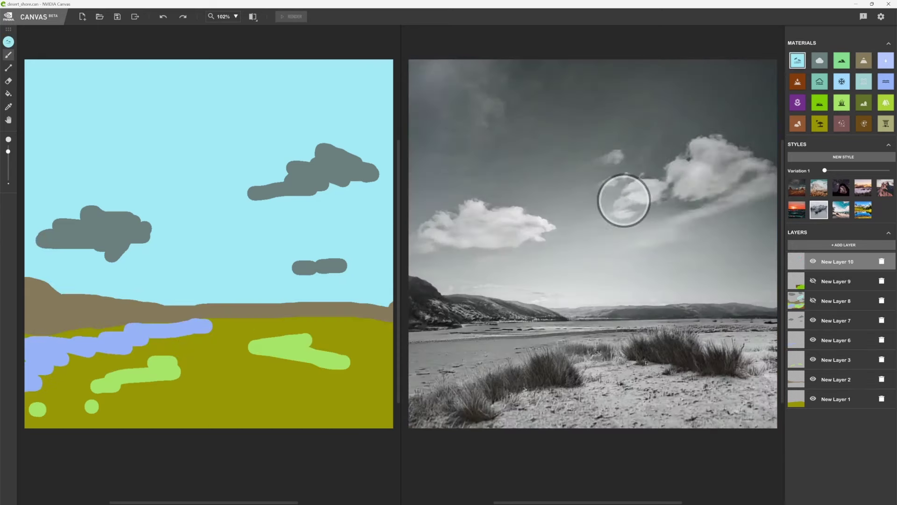
{"action": "mouse_move", "coordinate": [624, 201]}
{"action": "left_mouse_down"}
{"action": "mouse_move", "coordinate": [716, 243]}
{"action": "mouse_move", "coordinate": [477, 64]}
{"action": "mouse_move", "coordinate": [628, 270]}
{"action": "left_mouse_up"}
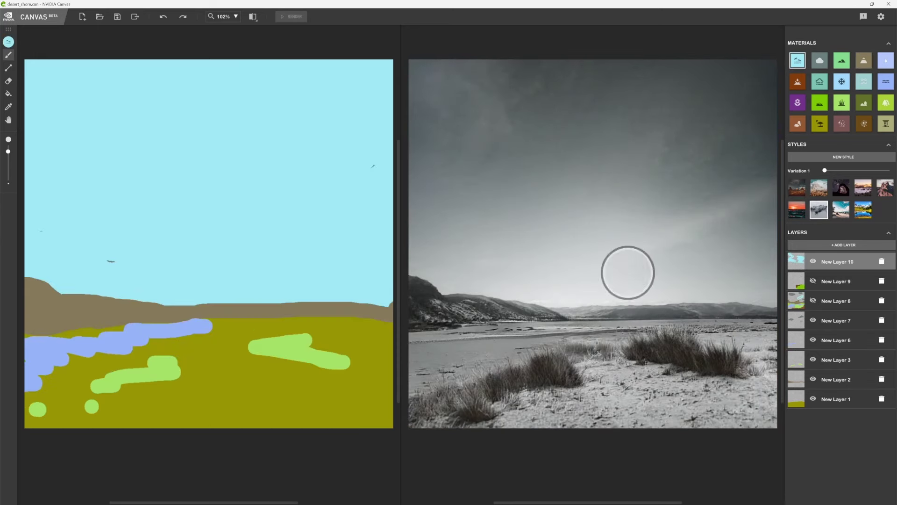
- Paint light-green and yellow-green grass patches at the bottom right
{"action": "left_click", "coordinate": [842, 102]}
{"action": "left_click_drag", "start_coordinate": [568, 411], "coordinate": [766, 406]}
{"action": "left_click", "coordinate": [885, 103]}
{"action": "mouse_move", "coordinate": [766, 337]}
{"action": "left_mouse_down"}
{"action": "mouse_move", "coordinate": [721, 327]}
{"action": "mouse_move", "coordinate": [708, 382]}
{"action": "left_mouse_up"}
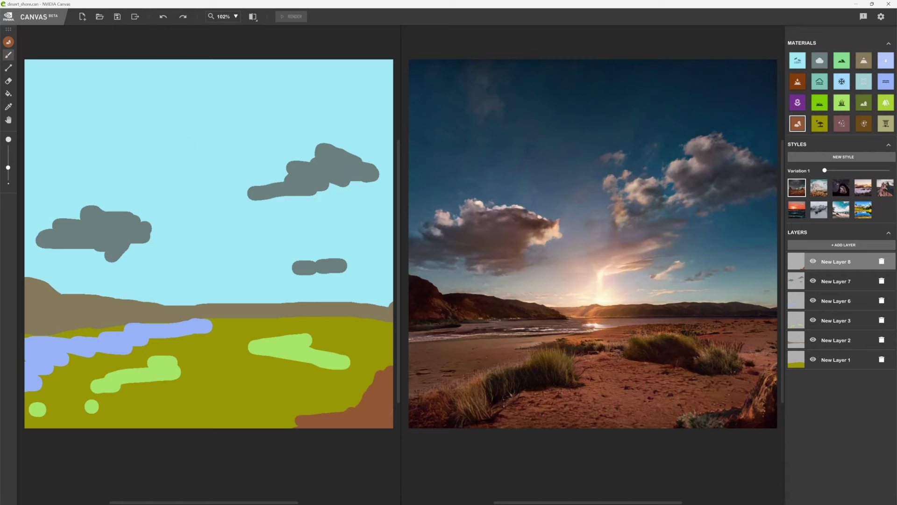
- Scroll the Canvas product page past the promo video to the '360 stopni inspiracji' section
{"action": "scroll", "coordinate": [824, 345], "scroll_direction": "down", "scroll_amount": 3}
{"action": "scroll", "coordinate": [824, 345], "scroll_direction": "down", "scroll_amount": 5}
{"action": "scroll", "coordinate": [824, 344], "scroll_direction": "down", "scroll_amount": 3}
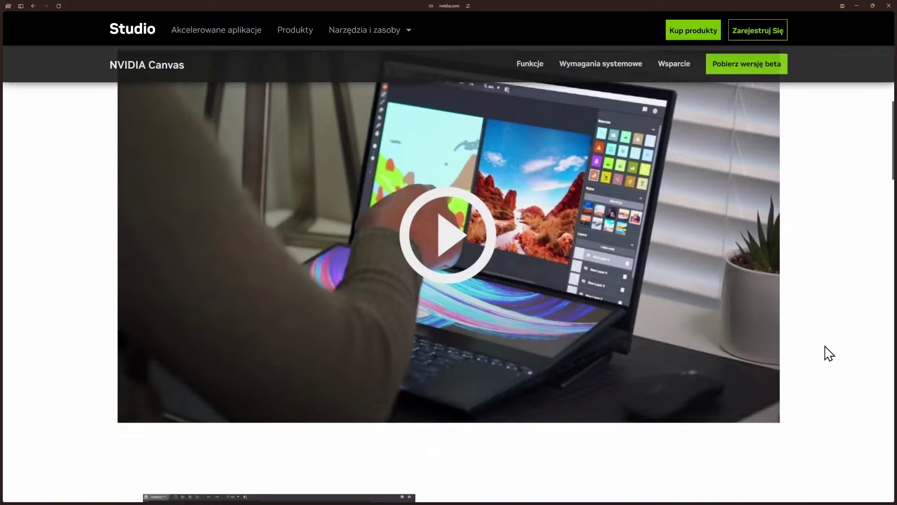
{"action": "scroll", "coordinate": [828, 352], "scroll_direction": "down", "scroll_amount": 5}
{"action": "scroll", "coordinate": [828, 353], "scroll_direction": "down", "scroll_amount": 3}
{"action": "scroll", "coordinate": [829, 353], "scroll_direction": "down", "scroll_amount": 4}
{"action": "scroll", "coordinate": [828, 352], "scroll_direction": "down", "scroll_amount": 2}
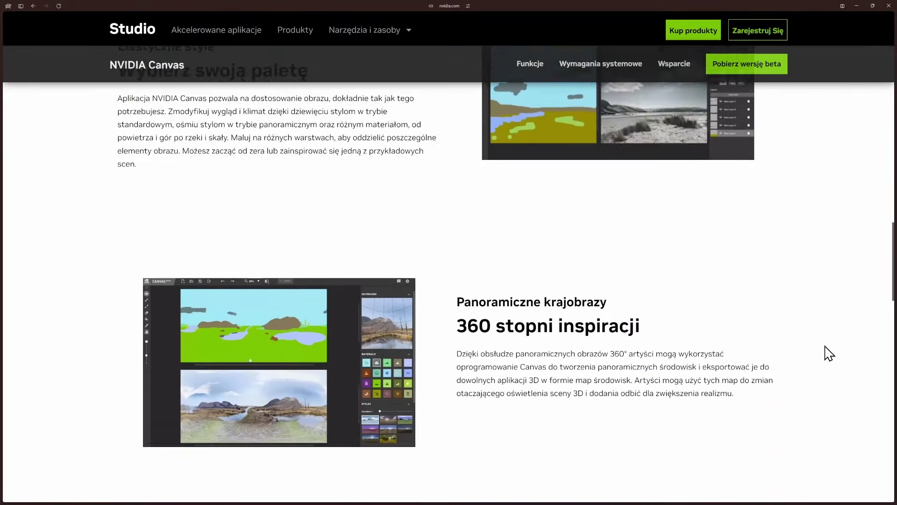
{"action": "scroll", "coordinate": [827, 353], "scroll_direction": "down", "scroll_amount": 4}
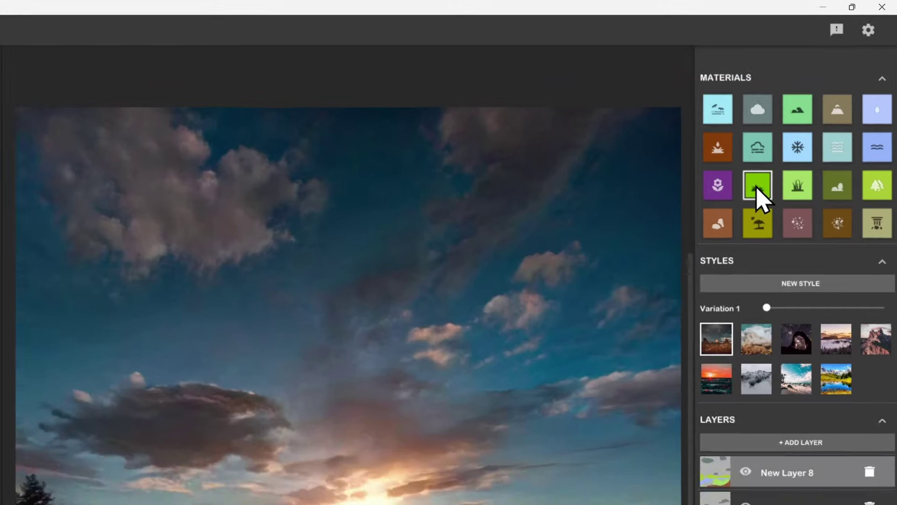
- Brush Rock shapes along the horizon and right edge to form red rock spires
{"action": "left_click", "coordinate": [863, 60]}
{"action": "mouse_move", "coordinate": [297, 302]}
{"action": "left_mouse_down"}
{"action": "mouse_move", "coordinate": [260, 251]}
{"action": "mouse_move", "coordinate": [285, 296]}
{"action": "mouse_move", "coordinate": [228, 303]}
{"action": "mouse_move", "coordinate": [242, 262]}
{"action": "mouse_move", "coordinate": [186, 286]}
{"action": "mouse_move", "coordinate": [276, 304]}
{"action": "mouse_move", "coordinate": [292, 294]}
{"action": "left_mouse_up"}
{"action": "left_click_drag", "start_coordinate": [382, 274], "coordinate": [380, 281]}
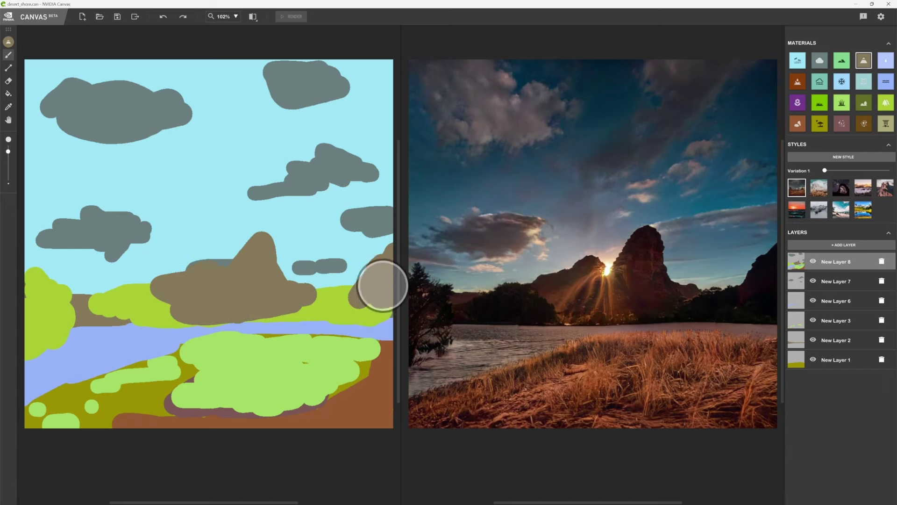
{"action": "mouse_move", "coordinate": [60, 288]}
{"action": "left_mouse_down"}
{"action": "mouse_move", "coordinate": [55, 279]}
{"action": "mouse_move", "coordinate": [134, 290]}
{"action": "mouse_move", "coordinate": [344, 289]}
{"action": "left_mouse_up"}
{"action": "left_click_drag", "start_coordinate": [157, 293], "coordinate": [211, 302]}
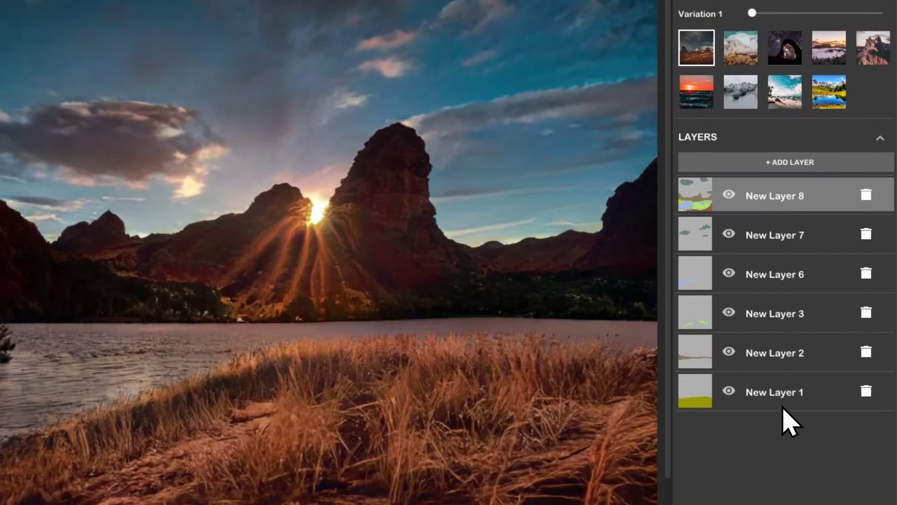
- Toggle the rock layer to compare scenes, then paint a dirt path on a new layer
{"action": "left_click", "coordinate": [730, 193]}
{"action": "left_click", "coordinate": [729, 193]}
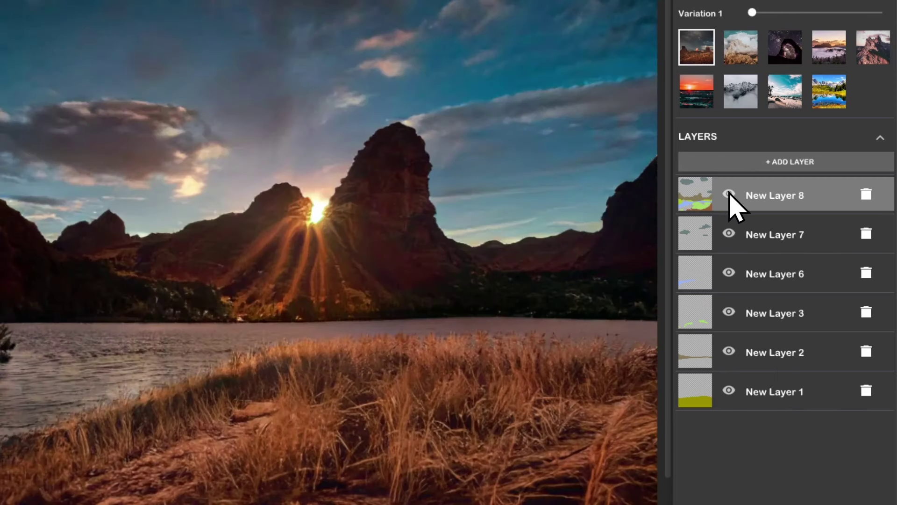
{"action": "left_click", "coordinate": [730, 194]}
{"action": "left_click", "coordinate": [792, 166]}
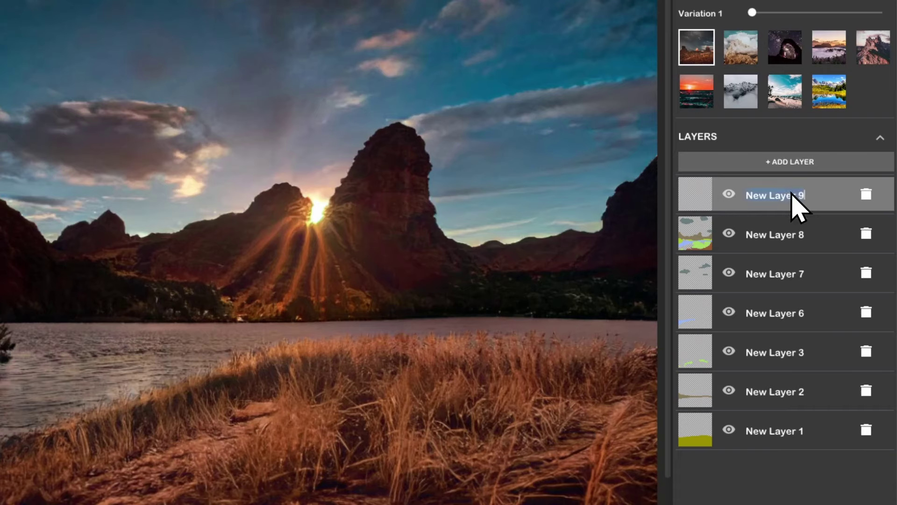
{"action": "left_click_drag", "start_coordinate": [450, 425], "coordinate": [520, 437]}
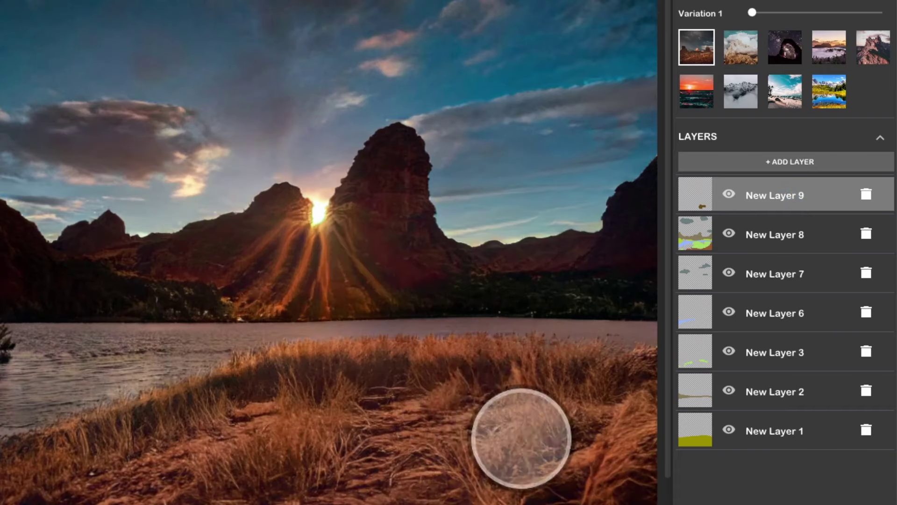
{"action": "mouse_move", "coordinate": [420, 404]}
{"action": "left_mouse_down"}
{"action": "mouse_move", "coordinate": [353, 444]}
{"action": "mouse_move", "coordinate": [481, 393]}
{"action": "mouse_move", "coordinate": [453, 385]}
{"action": "mouse_move", "coordinate": [551, 362]}
{"action": "left_mouse_up"}
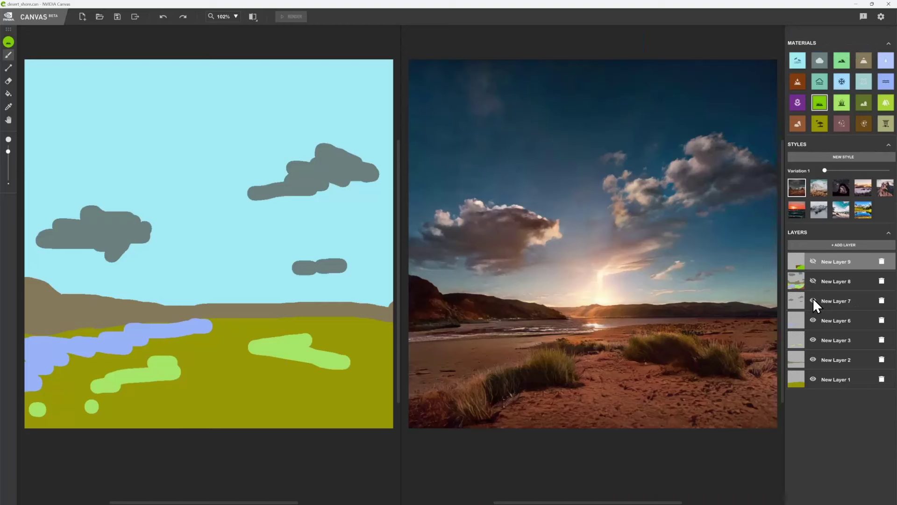
- Hide the cloud, water and light-green grass layers, then show two of them again
{"action": "left_click", "coordinate": [813, 300]}
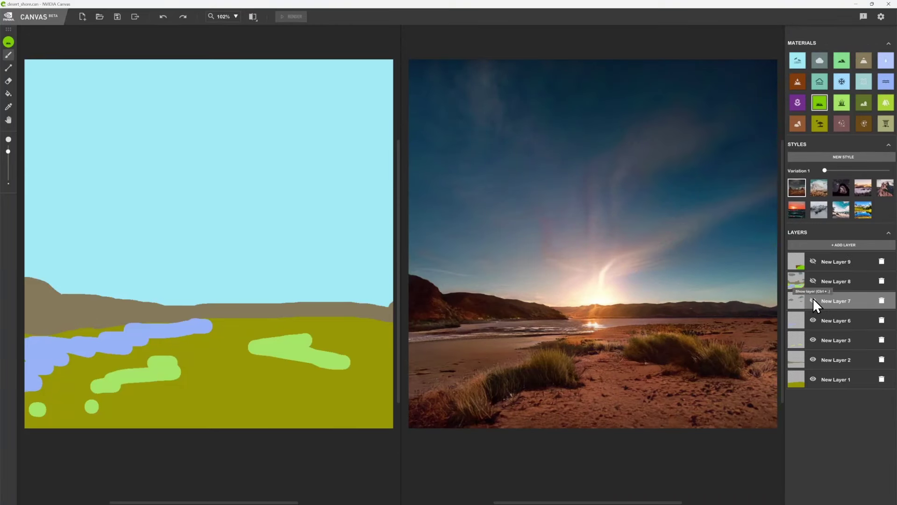
{"action": "left_click", "coordinate": [813, 320]}
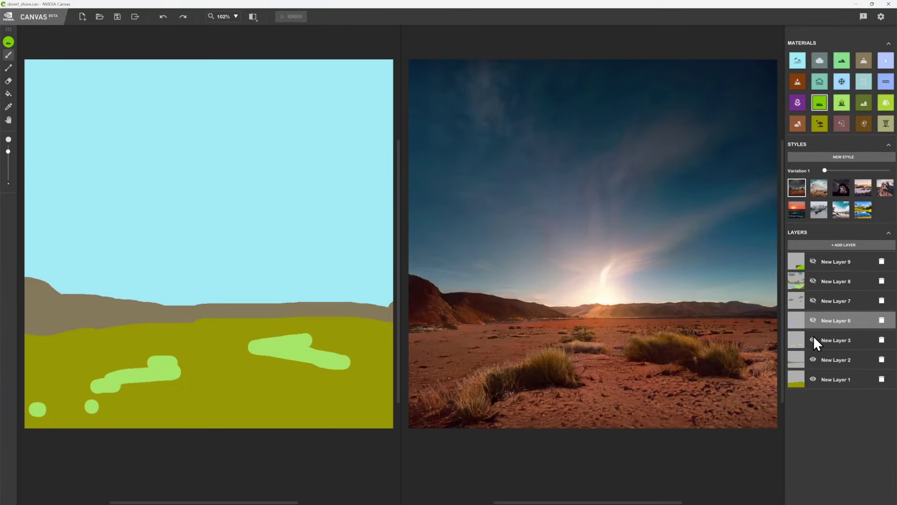
{"action": "left_click", "coordinate": [813, 340]}
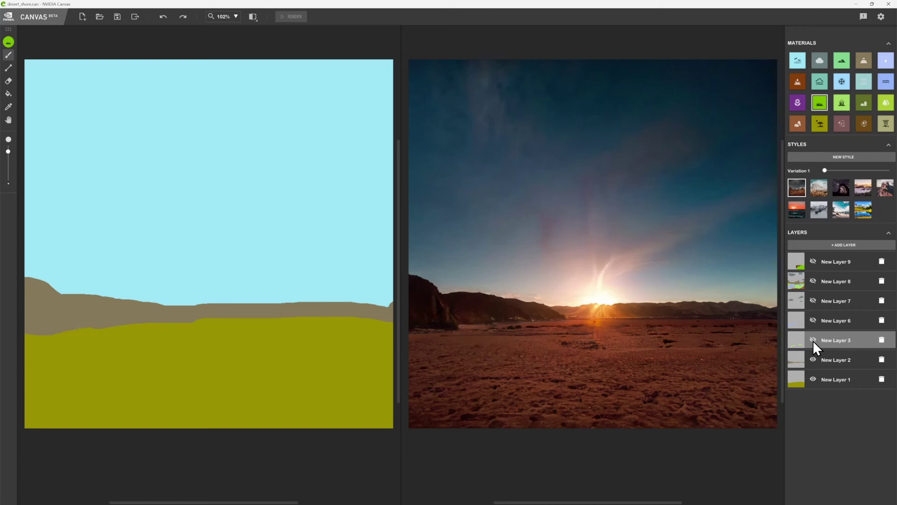
{"action": "left_click", "coordinate": [812, 340]}
{"action": "left_click", "coordinate": [812, 319]}
- Restore the hidden layers and slide through later style variations
{"action": "left_click", "coordinate": [813, 300]}
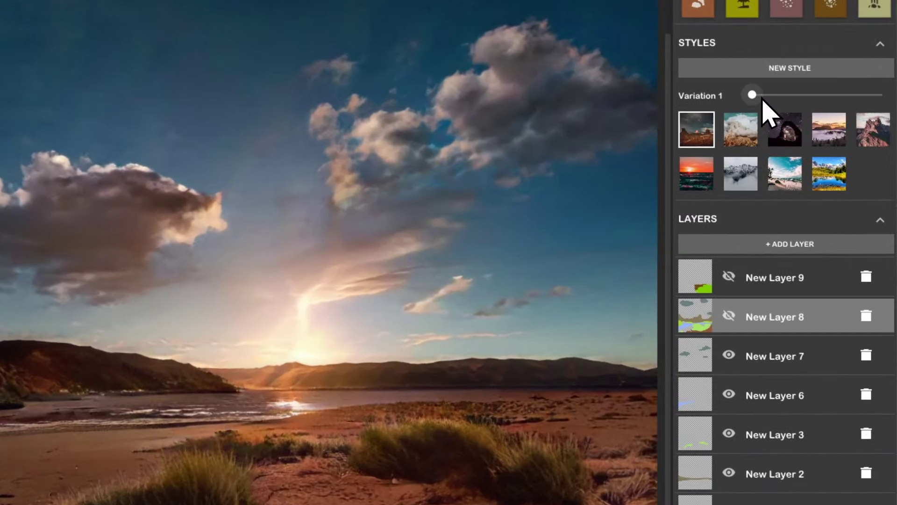
{"action": "left_click_drag", "start_coordinate": [752, 96], "coordinate": [824, 99]}
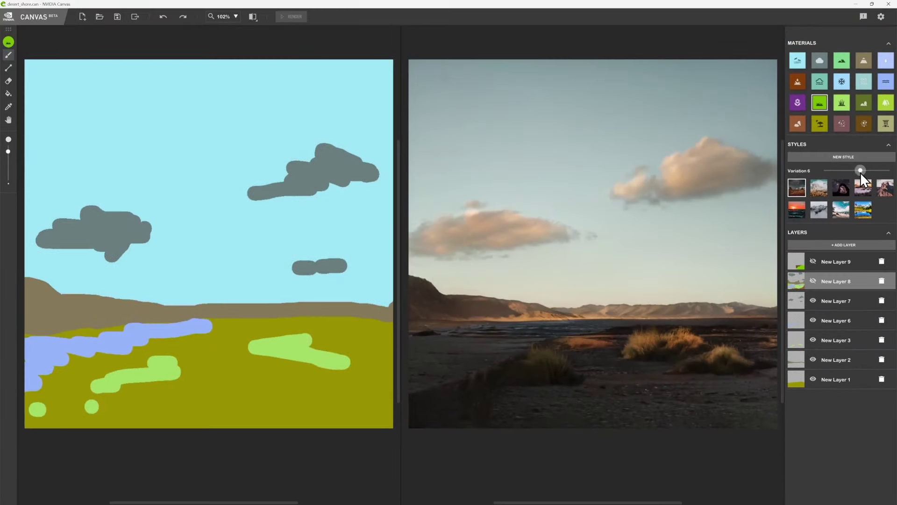
{"action": "mouse_move", "coordinate": [860, 172]}
{"action": "left_mouse_down"}
{"action": "mouse_move", "coordinate": [888, 171]}
{"action": "mouse_move", "coordinate": [860, 171]}
{"action": "left_mouse_up"}
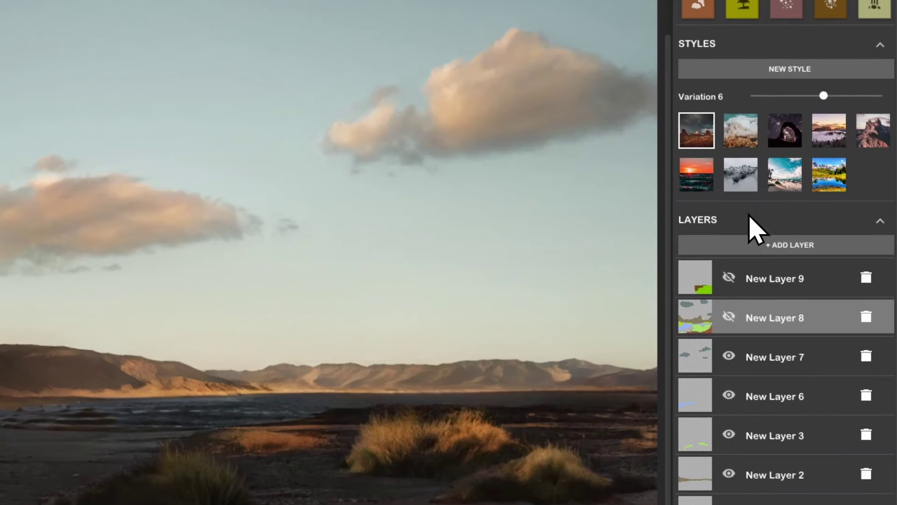
- Try several style thumbnails, settle on the snowy mountain style, and return to Variation 1
{"action": "left_click", "coordinate": [751, 141]}
{"action": "left_click", "coordinate": [799, 142]}
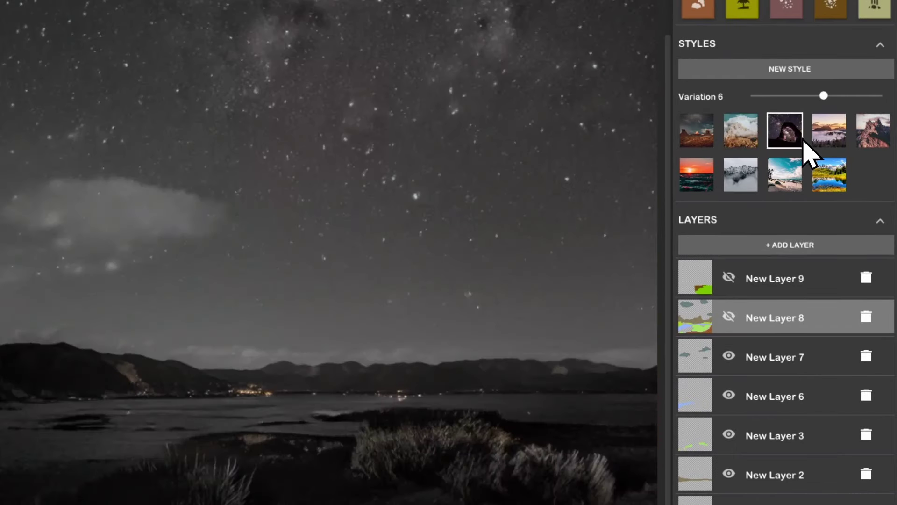
{"action": "left_click", "coordinate": [824, 139]}
{"action": "left_click", "coordinate": [862, 140]}
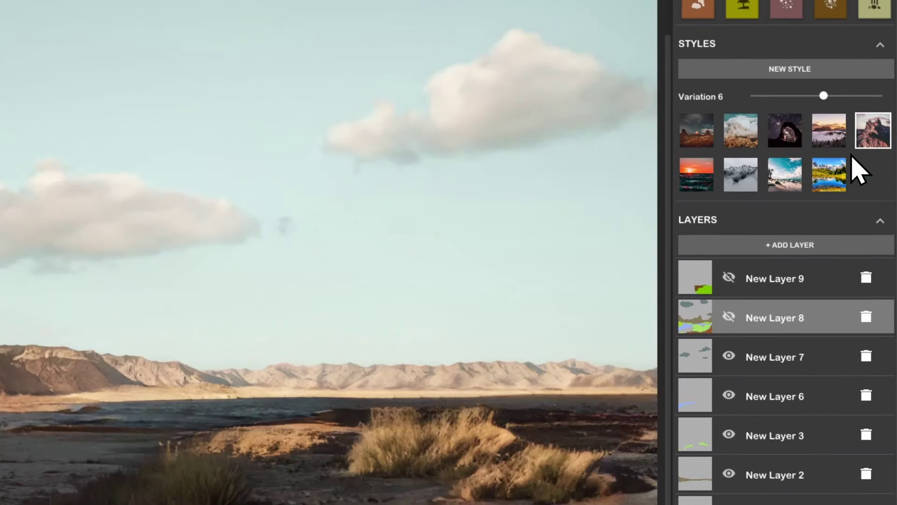
{"action": "left_click", "coordinate": [836, 177]}
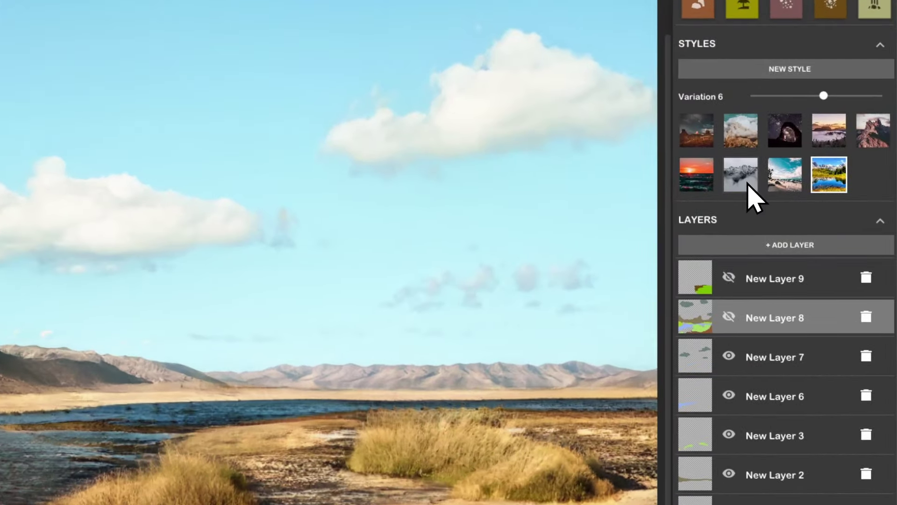
{"action": "left_click", "coordinate": [747, 184]}
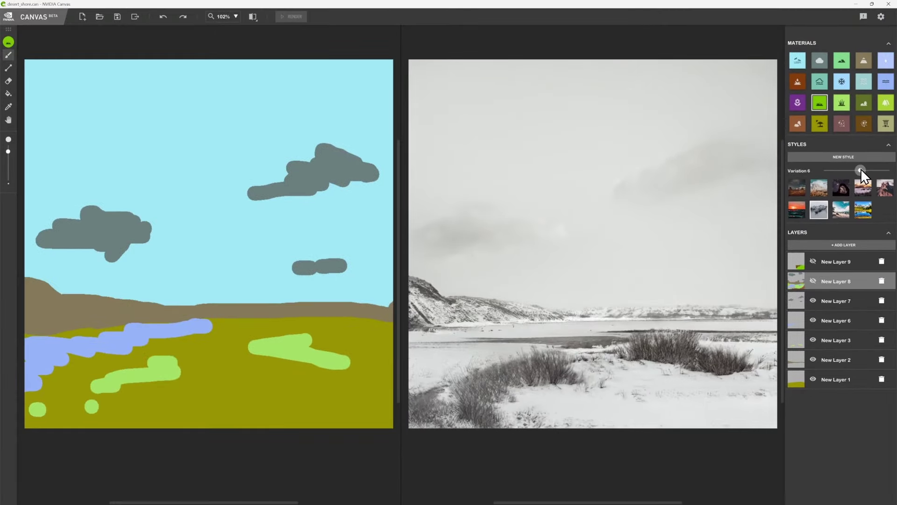
{"action": "left_click_drag", "start_coordinate": [861, 169], "coordinate": [826, 170]}
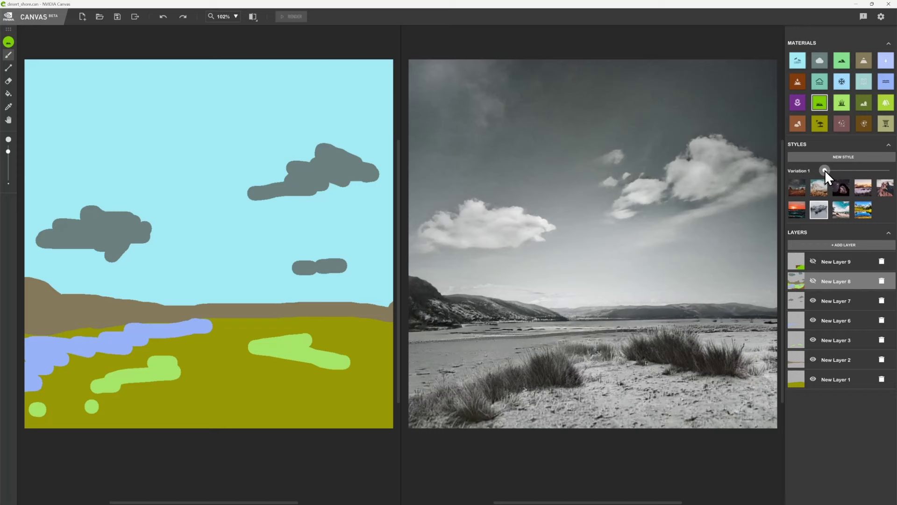
- Cover the top-right cloud with sky and paint light-green and tall grass along the bottom
{"action": "mouse_move", "coordinate": [722, 141]}
{"action": "left_mouse_down"}
{"action": "mouse_move", "coordinate": [641, 206]}
{"action": "mouse_move", "coordinate": [685, 143]}
{"action": "mouse_move", "coordinate": [693, 272]}
{"action": "mouse_move", "coordinate": [410, 250]}
{"action": "mouse_move", "coordinate": [421, 100]}
{"action": "mouse_move", "coordinate": [467, 239]}
{"action": "left_mouse_up"}
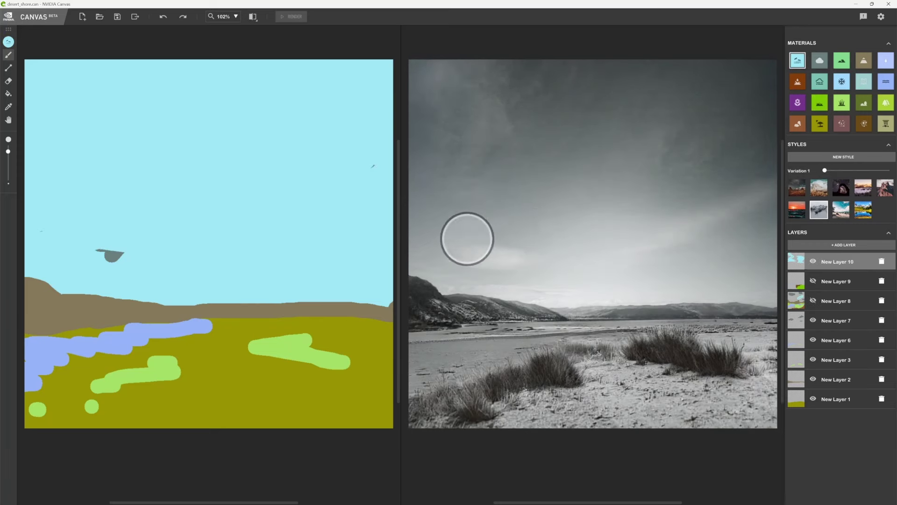
{"action": "left_click", "coordinate": [841, 103]}
{"action": "left_click_drag", "start_coordinate": [719, 402], "coordinate": [561, 402]}
{"action": "left_click_drag", "start_coordinate": [745, 409], "coordinate": [756, 406]}
{"action": "mouse_move", "coordinate": [738, 336]}
{"action": "left_mouse_down"}
{"action": "mouse_move", "coordinate": [708, 326]}
{"action": "mouse_move", "coordinate": [745, 385]}
{"action": "mouse_move", "coordinate": [713, 361]}
{"action": "mouse_move", "coordinate": [762, 369]}
{"action": "left_mouse_up"}
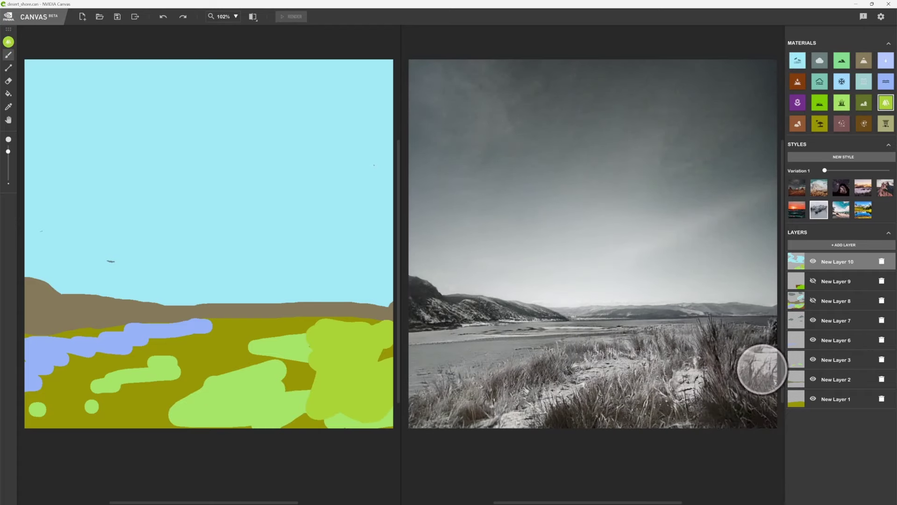
- Paint a brown diagonal band, a pink stroke and a water patch in the foreground
{"action": "left_click", "coordinate": [863, 123]}
{"action": "mouse_move", "coordinate": [474, 410]}
{"action": "left_mouse_down"}
{"action": "mouse_move", "coordinate": [489, 396]}
{"action": "mouse_move", "coordinate": [472, 400]}
{"action": "mouse_move", "coordinate": [612, 352]}
{"action": "mouse_move", "coordinate": [613, 362]}
{"action": "left_mouse_up"}
{"action": "left_click", "coordinate": [841, 123]}
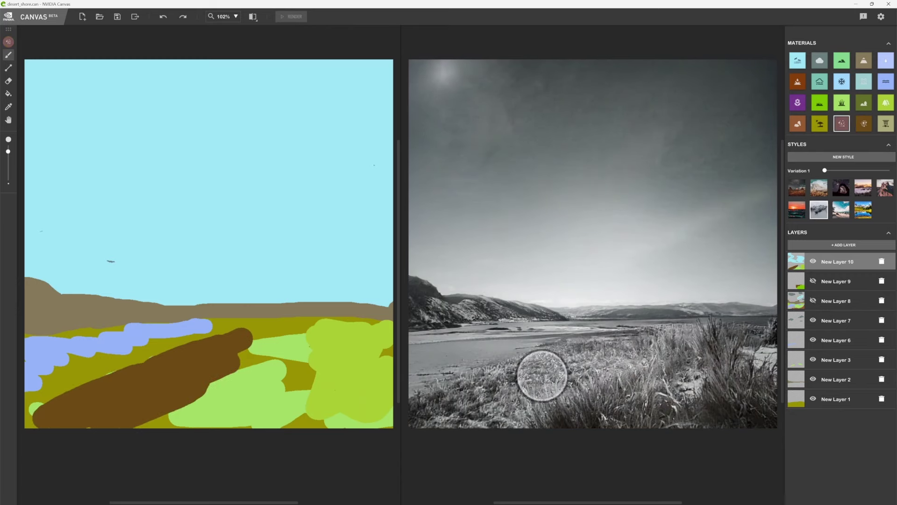
{"action": "mouse_move", "coordinate": [545, 373]}
{"action": "left_mouse_down"}
{"action": "mouse_move", "coordinate": [441, 413]}
{"action": "mouse_move", "coordinate": [484, 344]}
{"action": "mouse_move", "coordinate": [501, 341]}
{"action": "mouse_move", "coordinate": [444, 374]}
{"action": "left_mouse_up"}
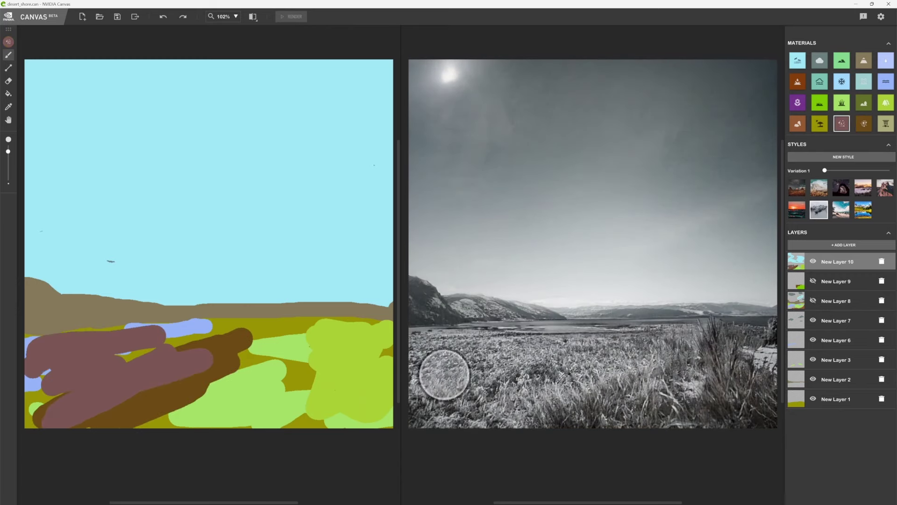
{"action": "left_click_drag", "start_coordinate": [557, 337], "coordinate": [567, 327]}
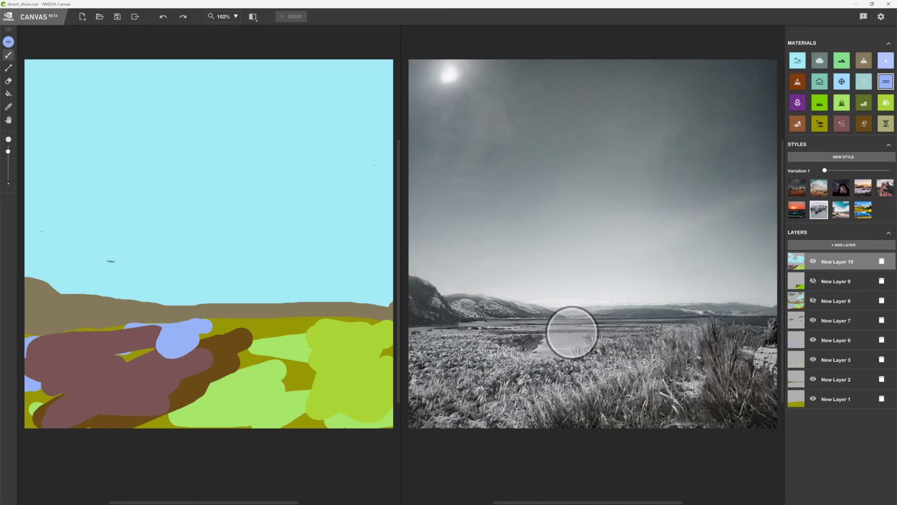
- Paint two round clouds and a curved cloud smile forming a smiley face
{"action": "left_click_drag", "start_coordinate": [547, 124], "coordinate": [563, 120]}
{"action": "left_click_drag", "start_coordinate": [680, 125], "coordinate": [715, 122]}
{"action": "mouse_move", "coordinate": [532, 229]}
{"action": "left_mouse_down"}
{"action": "mouse_move", "coordinate": [651, 250]}
{"action": "mouse_move", "coordinate": [697, 217]}
{"action": "left_mouse_up"}
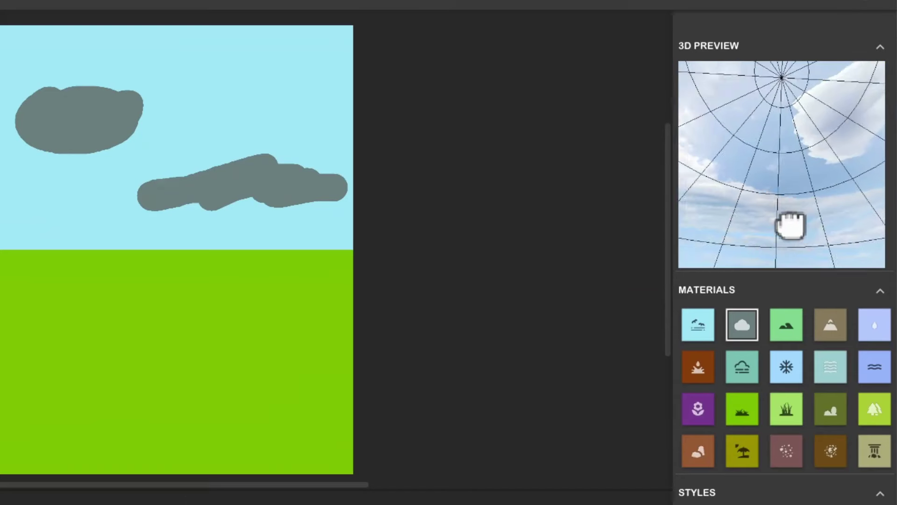
{"action": "mouse_move", "coordinate": [791, 224]}
{"action": "left_mouse_down"}
{"action": "mouse_move", "coordinate": [817, 206]}
{"action": "mouse_move", "coordinate": [767, 210]}
{"action": "mouse_move", "coordinate": [713, 200]}
{"action": "left_mouse_up"}
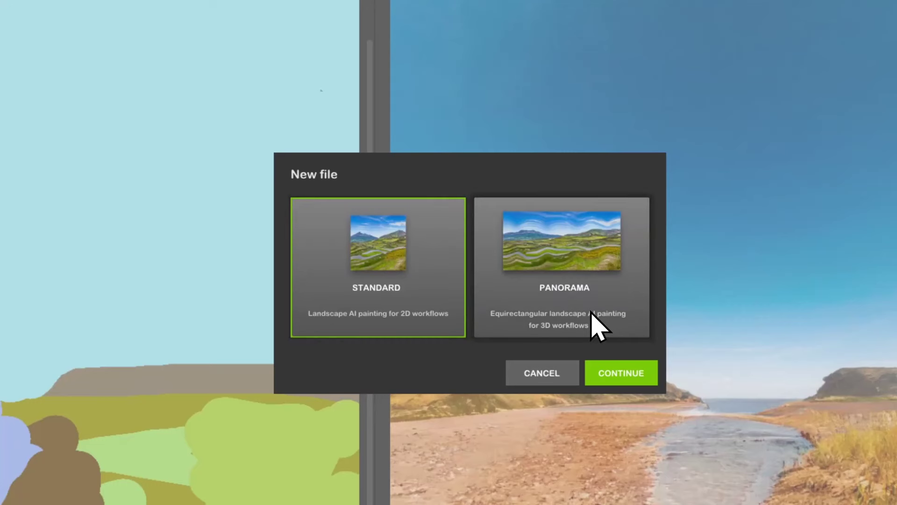
- Start a Panorama canvas, paint two clouds in its sky, and rotate the 3D preview
{"action": "left_click", "coordinate": [591, 312]}
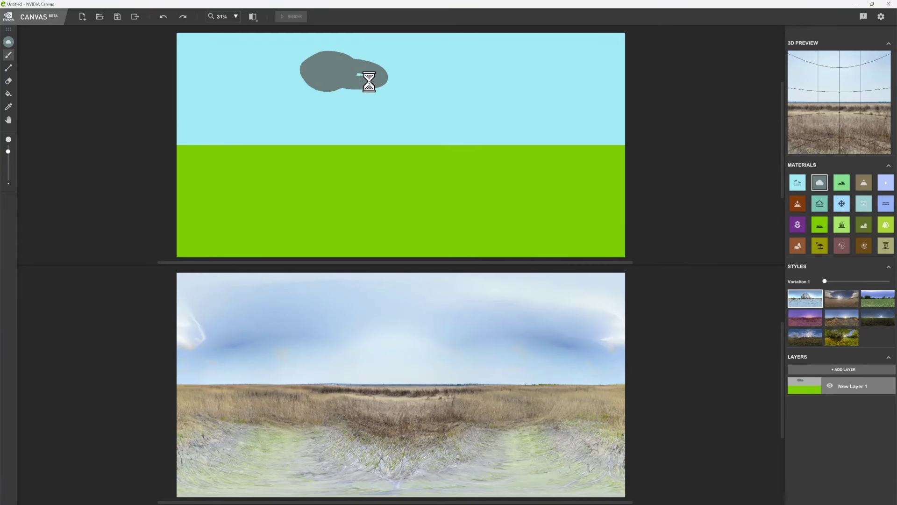
{"action": "left_click_drag", "start_coordinate": [471, 73], "coordinate": [474, 89]}
{"action": "left_click_drag", "start_coordinate": [523, 117], "coordinate": [579, 105]}
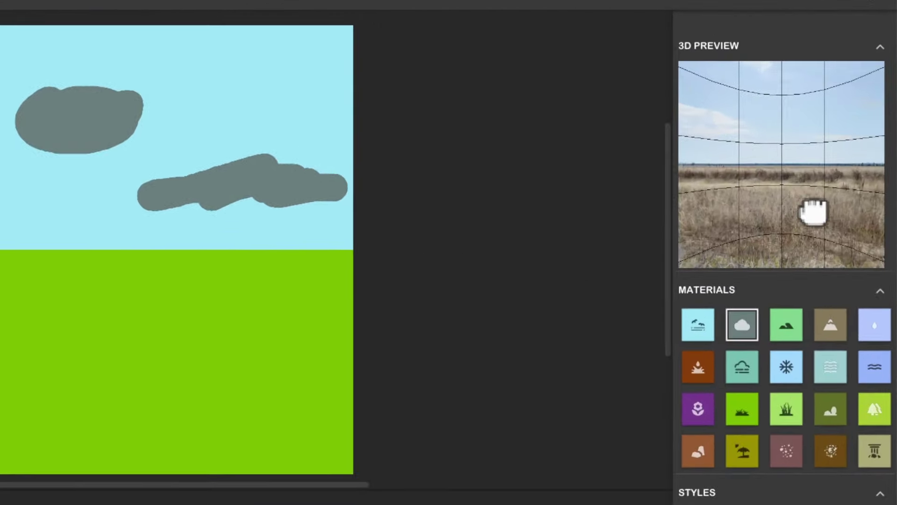
{"action": "left_click_drag", "start_coordinate": [854, 127], "coordinate": [827, 127]}
{"action": "mouse_move", "coordinate": [757, 214]}
{"action": "left_mouse_down"}
{"action": "mouse_move", "coordinate": [735, 229]}
{"action": "mouse_move", "coordinate": [781, 225]}
{"action": "mouse_move", "coordinate": [733, 200]}
{"action": "left_mouse_up"}
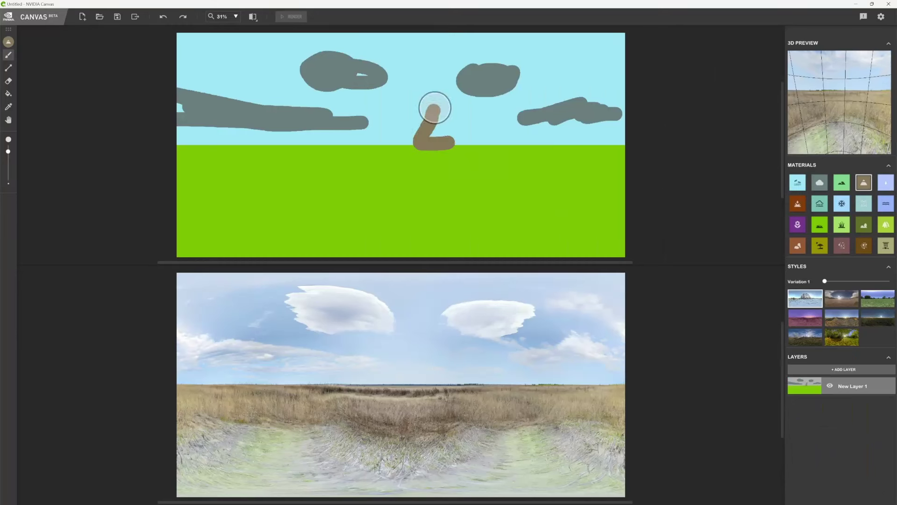
- Paint a brown mountain range and light-green grass along the panorama horizon
{"action": "mouse_move", "coordinate": [427, 104]}
{"action": "left_mouse_down"}
{"action": "mouse_move", "coordinate": [389, 141]}
{"action": "mouse_move", "coordinate": [523, 138]}
{"action": "mouse_move", "coordinate": [187, 140]}
{"action": "mouse_move", "coordinate": [313, 149]}
{"action": "left_mouse_up"}
{"action": "left_click", "coordinate": [190, 138], "text": "alt"}
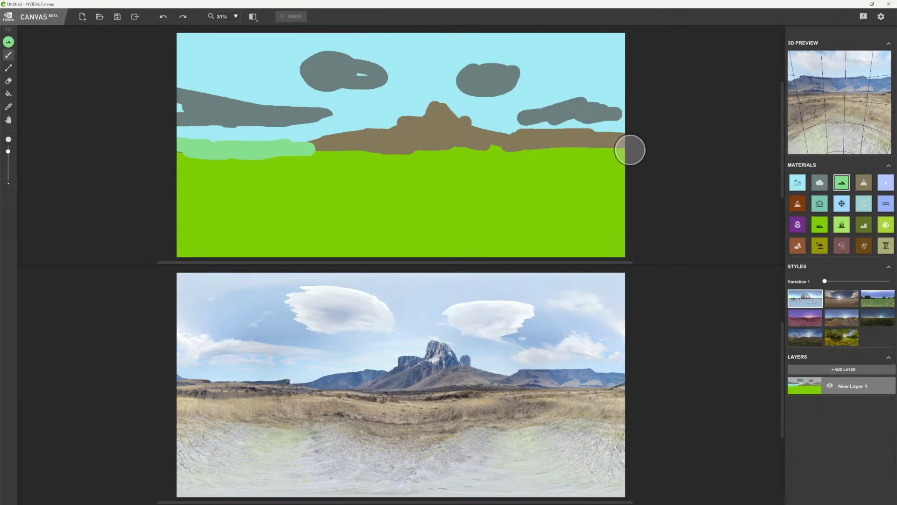
{"action": "left_click_drag", "start_coordinate": [557, 148], "coordinate": [623, 148]}
{"action": "left_click_drag", "start_coordinate": [533, 195], "coordinate": [495, 233]}
- Paint a blue river across the ground with rocks dabbed beside it
{"action": "left_click_drag", "start_coordinate": [579, 201], "coordinate": [517, 220]}
{"action": "left_click_drag", "start_coordinate": [532, 126], "coordinate": [397, 252]}
{"action": "left_click", "coordinate": [210, 183]}
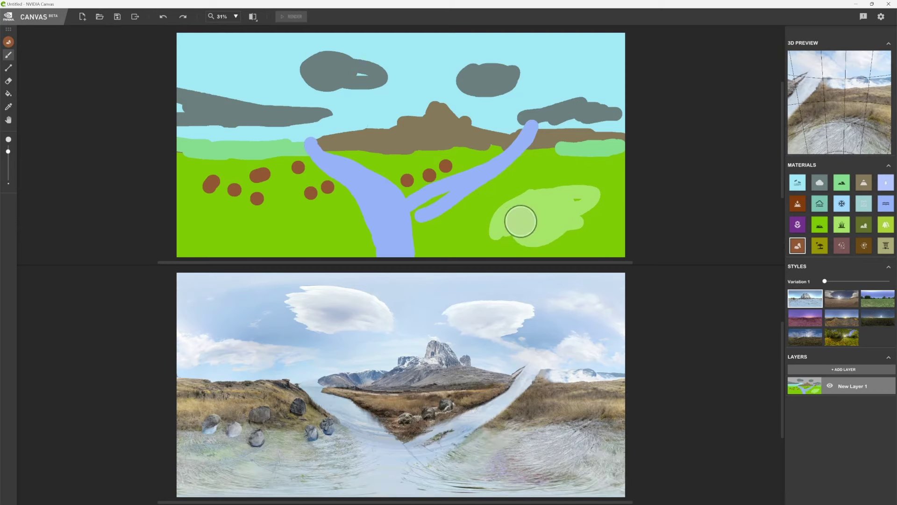
{"action": "left_click", "coordinate": [411, 164]}
{"action": "left_click", "coordinate": [488, 201]}
{"action": "left_click", "coordinate": [555, 180]}
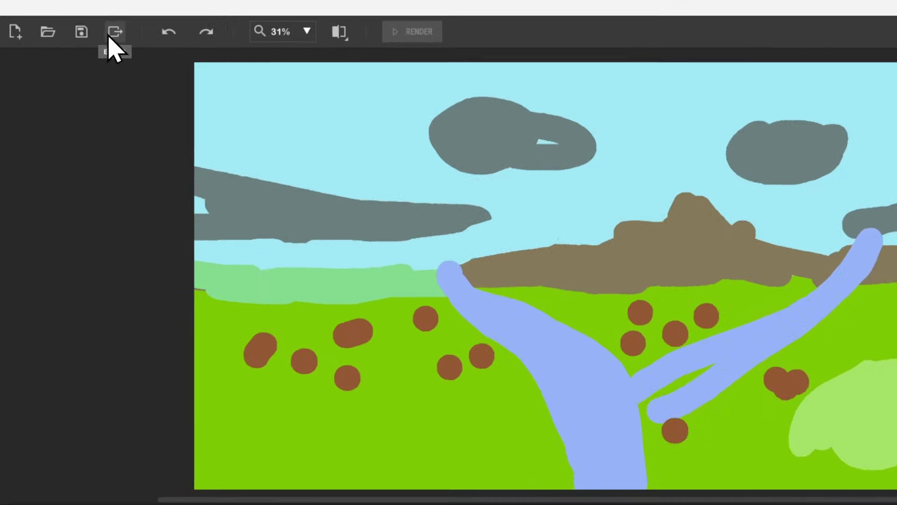
- Export the panorama as the naszobraz.exr environment map and open it to check
{"action": "left_click", "coordinate": [133, 19]}
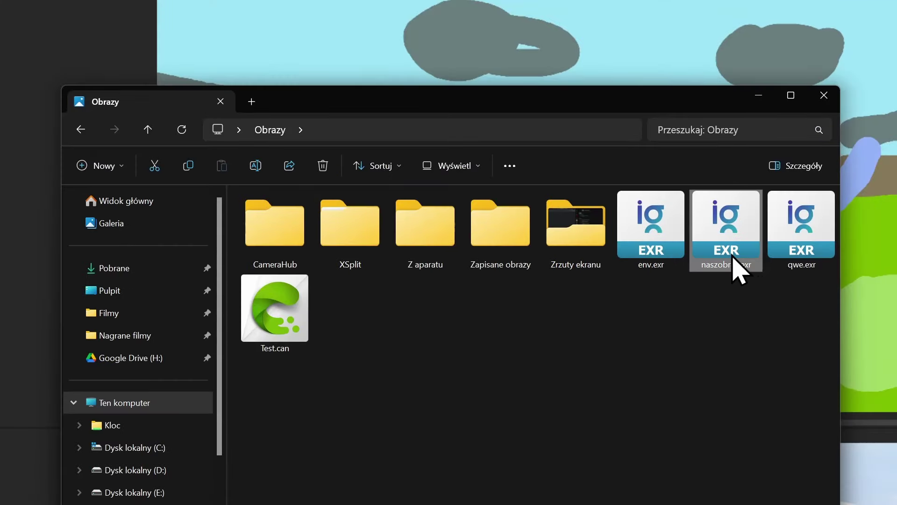
{"action": "double_click", "coordinate": [732, 258]}
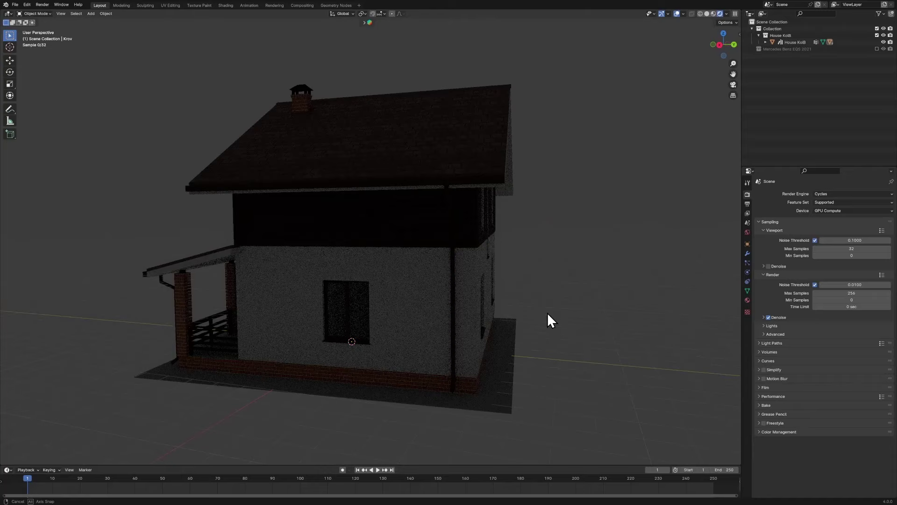
{"action": "mouse_move", "coordinate": [548, 312]}
{"action": "left_mouse_down"}
{"action": "mouse_move", "coordinate": [367, 292]}
{"action": "mouse_move", "coordinate": [456, 309]}
{"action": "left_mouse_up"}
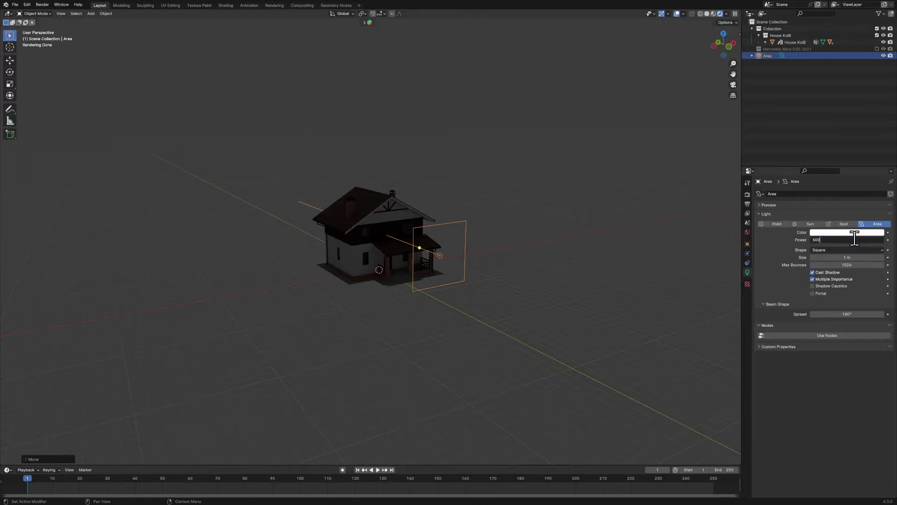
- Set the area light to 1000 W and duplicate it into rotated copies around the house
{"action": "type", "text": "1000"}
{"action": "key", "text": "Return"}
{"action": "key", "text": "shift+d"}
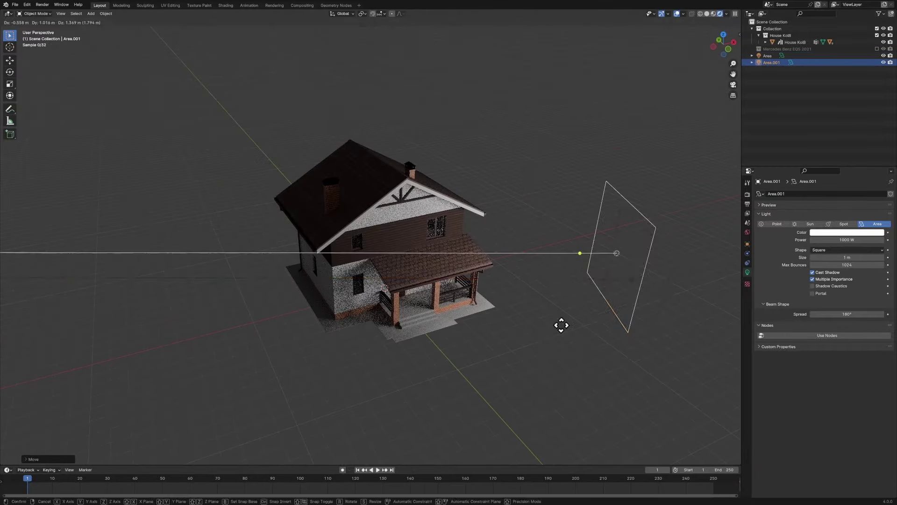
{"action": "left_click", "coordinate": [362, 261]}
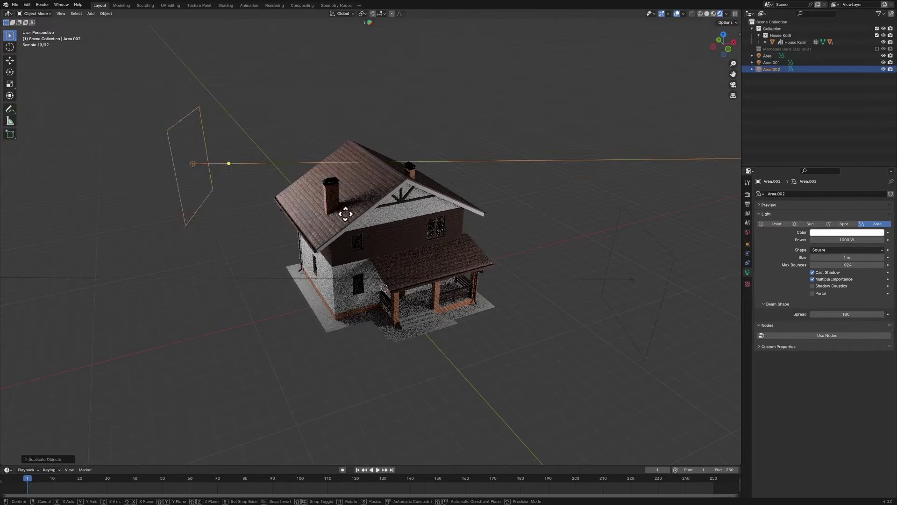
{"action": "key", "text": "shift+d"}
{"action": "key", "text": "r"}
- Turn the bottom timeline area into the Shader Editor
{"action": "left_click_drag", "start_coordinate": [475, 307], "coordinate": [440, 345]}
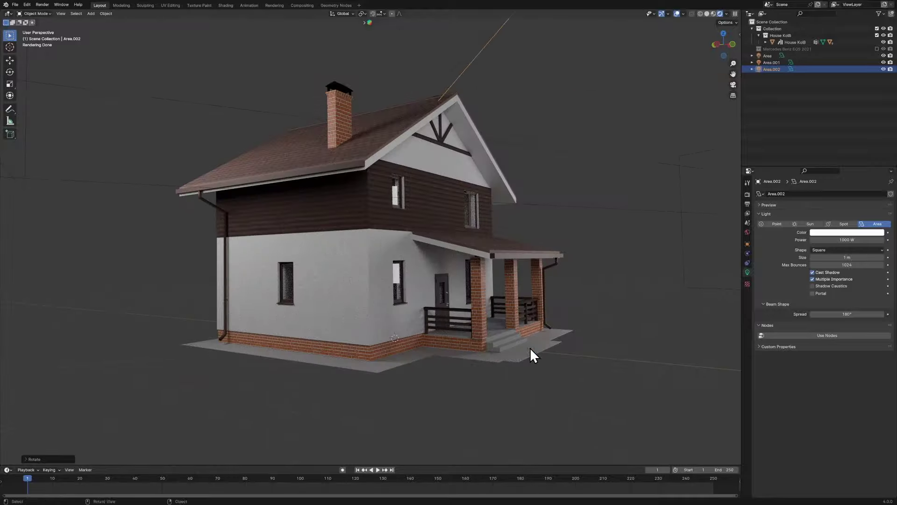
{"action": "left_click", "coordinate": [18, 470]}
{"action": "left_click", "coordinate": [69, 310]}
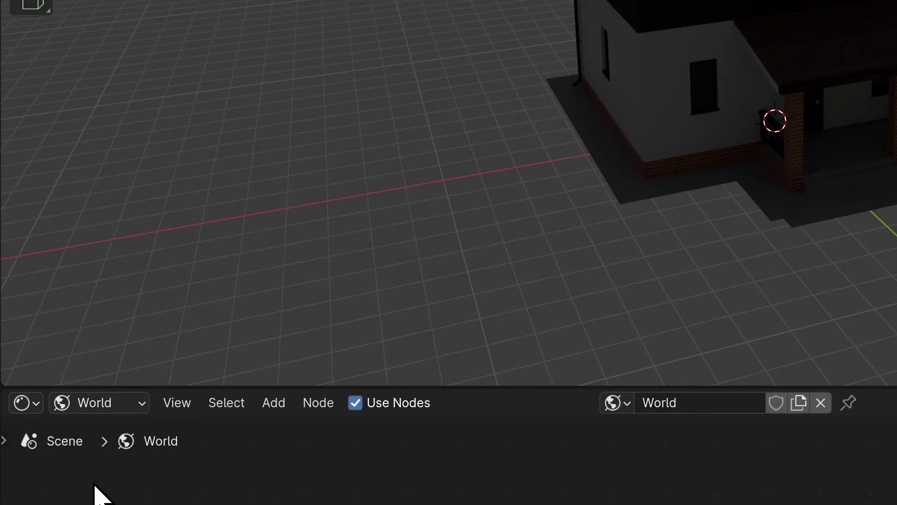
- Add an Environment Texture node loading naszobraz.exr and link it to the Background colour
{"action": "key", "text": "shift+a"}
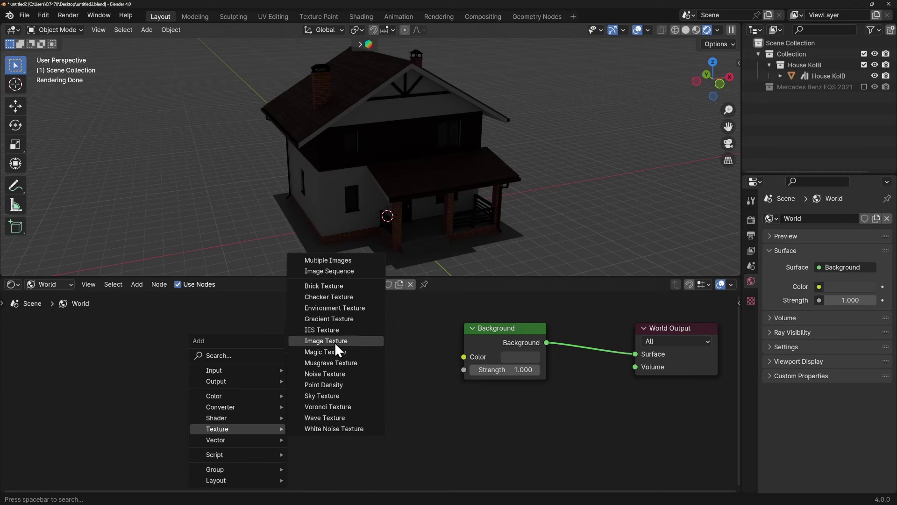
{"action": "left_click", "coordinate": [336, 310]}
{"action": "left_click", "coordinate": [221, 326]}
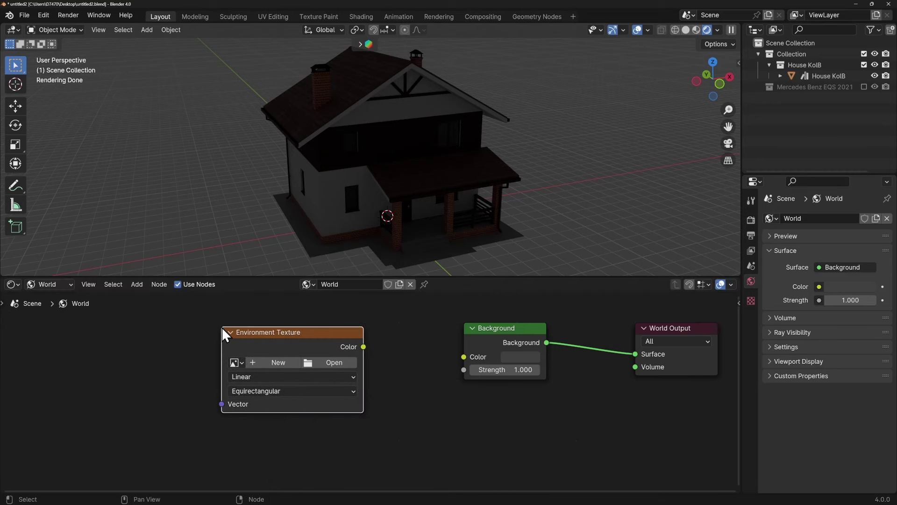
{"action": "left_click", "coordinate": [334, 363]}
{"action": "double_click", "coordinate": [660, 202]}
{"action": "left_click_drag", "start_coordinate": [363, 371], "coordinate": [460, 382]}
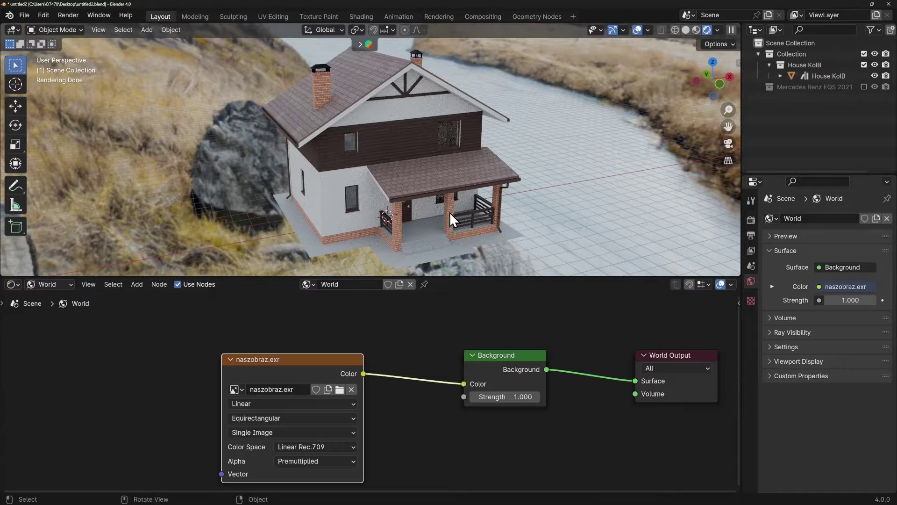
- Maximise the 3D view and orbit the house to check the panorama lighting and window reflections
{"action": "mouse_move", "coordinate": [450, 212]}
{"action": "left_mouse_down"}
{"action": "mouse_move", "coordinate": [472, 213]}
{"action": "mouse_move", "coordinate": [388, 194]}
{"action": "mouse_move", "coordinate": [304, 205]}
{"action": "mouse_move", "coordinate": [362, 187]}
{"action": "mouse_move", "coordinate": [504, 203]}
{"action": "mouse_move", "coordinate": [588, 201]}
{"action": "mouse_move", "coordinate": [503, 195]}
{"action": "mouse_move", "coordinate": [621, 194]}
{"action": "mouse_move", "coordinate": [166, 196]}
{"action": "left_mouse_up"}
{"action": "key", "text": "ctrl+space"}
{"action": "mouse_move", "coordinate": [576, 277]}
{"action": "left_mouse_down"}
{"action": "mouse_move", "coordinate": [501, 248]}
{"action": "mouse_move", "coordinate": [508, 265]}
{"action": "mouse_move", "coordinate": [691, 296]}
{"action": "mouse_move", "coordinate": [680, 285]}
{"action": "left_mouse_up"}
{"action": "scroll", "coordinate": [680, 273], "scroll_direction": "up", "scroll_amount": 5}
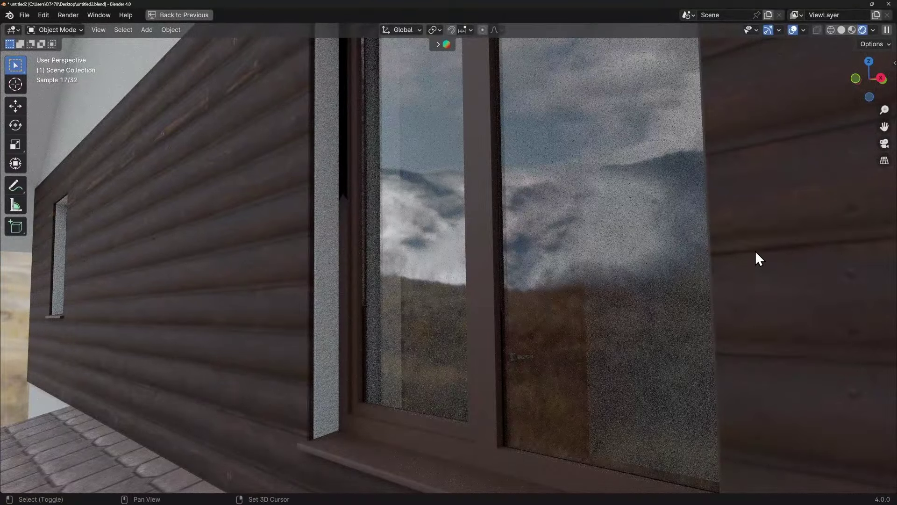
{"action": "mouse_move", "coordinate": [755, 256]}
{"action": "left_mouse_down"}
{"action": "mouse_move", "coordinate": [506, 262]}
{"action": "mouse_move", "coordinate": [604, 260]}
{"action": "mouse_move", "coordinate": [637, 320]}
{"action": "mouse_move", "coordinate": [529, 322]}
{"action": "mouse_move", "coordinate": [766, 348]}
{"action": "mouse_move", "coordinate": [695, 357]}
{"action": "mouse_move", "coordinate": [562, 264]}
{"action": "mouse_move", "coordinate": [666, 270]}
{"action": "left_mouse_up"}
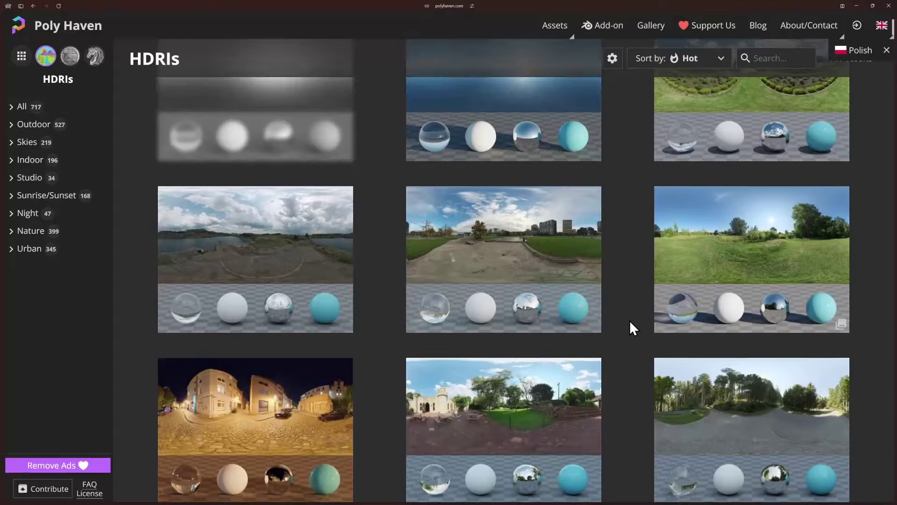
{"action": "scroll", "coordinate": [629, 320], "scroll_direction": "down", "scroll_amount": 3}
{"action": "scroll", "coordinate": [630, 320], "scroll_direction": "down", "scroll_amount": 5}
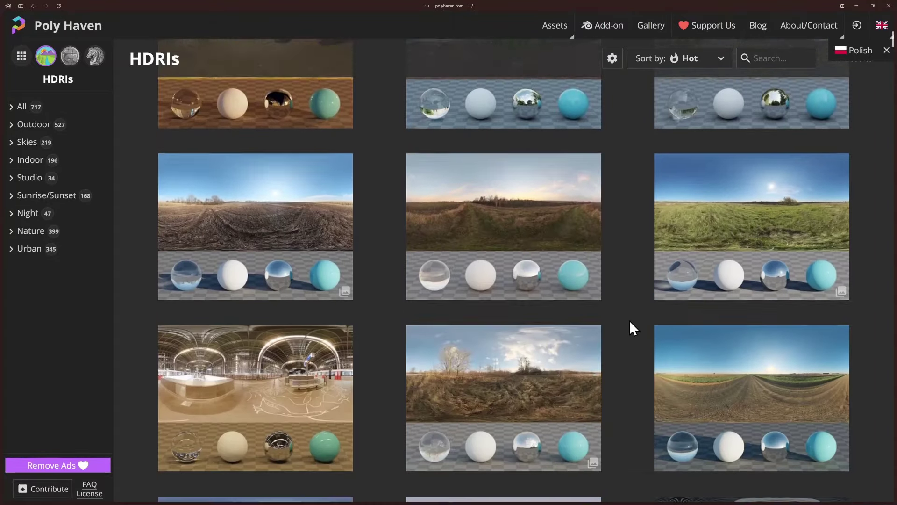
{"action": "scroll", "coordinate": [629, 320], "scroll_direction": "down", "scroll_amount": 3}
{"action": "scroll", "coordinate": [629, 320], "scroll_direction": "down", "scroll_amount": 3}
{"action": "scroll", "coordinate": [629, 320], "scroll_direction": "down", "scroll_amount": 4}
{"action": "scroll", "coordinate": [629, 320], "scroll_direction": "down", "scroll_amount": 1}
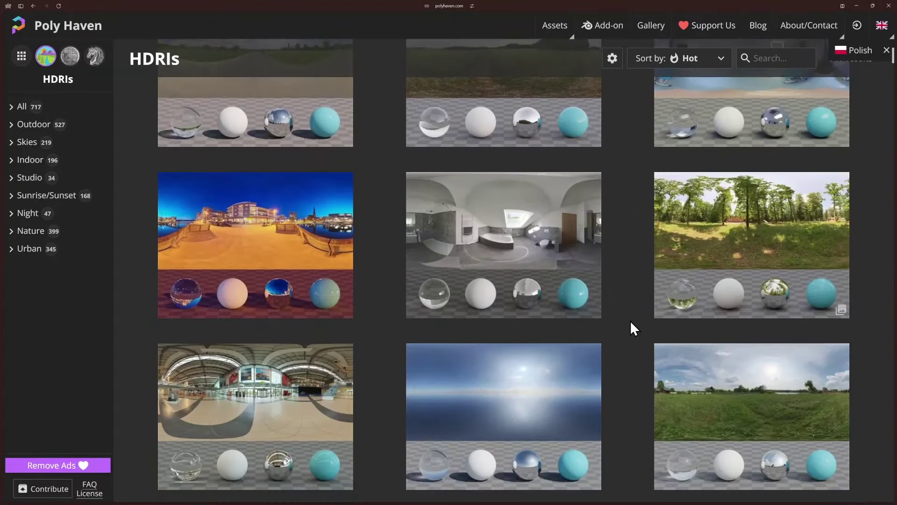
{"action": "left_click", "coordinate": [524, 287]}
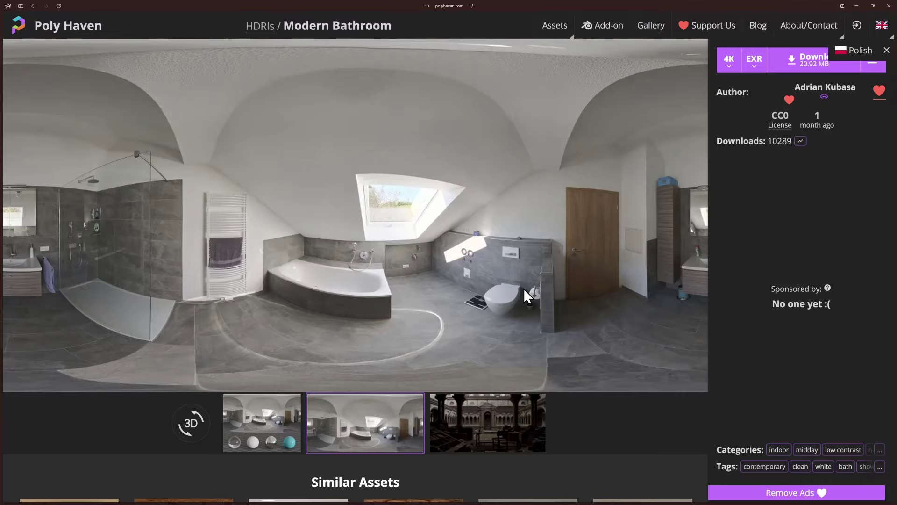
{"action": "key", "text": "alt+Left"}
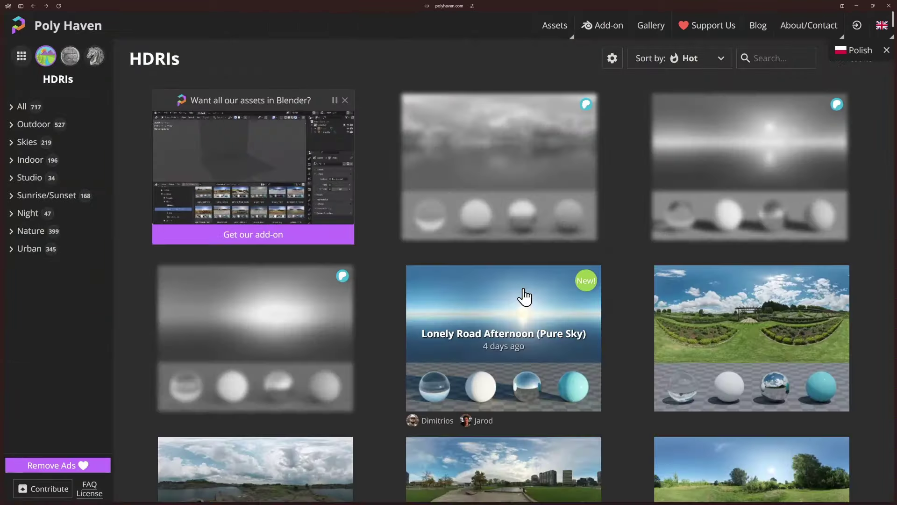
{"action": "scroll", "coordinate": [529, 301], "scroll_direction": "down", "scroll_amount": 3}
{"action": "scroll", "coordinate": [537, 308], "scroll_direction": "down", "scroll_amount": 3}
{"action": "scroll", "coordinate": [547, 320], "scroll_direction": "down", "scroll_amount": 3}
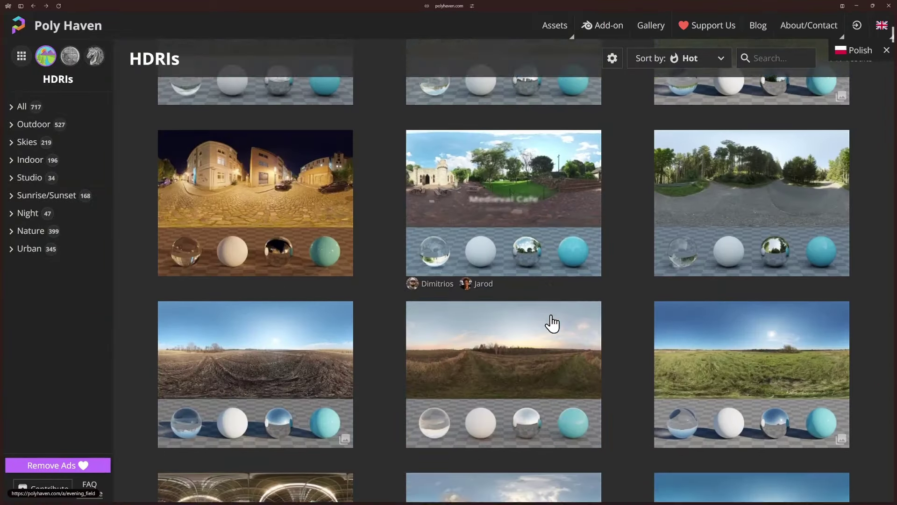
{"action": "scroll", "coordinate": [554, 323], "scroll_direction": "down", "scroll_amount": 2}
{"action": "scroll", "coordinate": [556, 324], "scroll_direction": "down", "scroll_amount": 2}
{"action": "scroll", "coordinate": [555, 324], "scroll_direction": "down", "scroll_amount": 1}
{"action": "scroll", "coordinate": [560, 329], "scroll_direction": "down", "scroll_amount": 2}
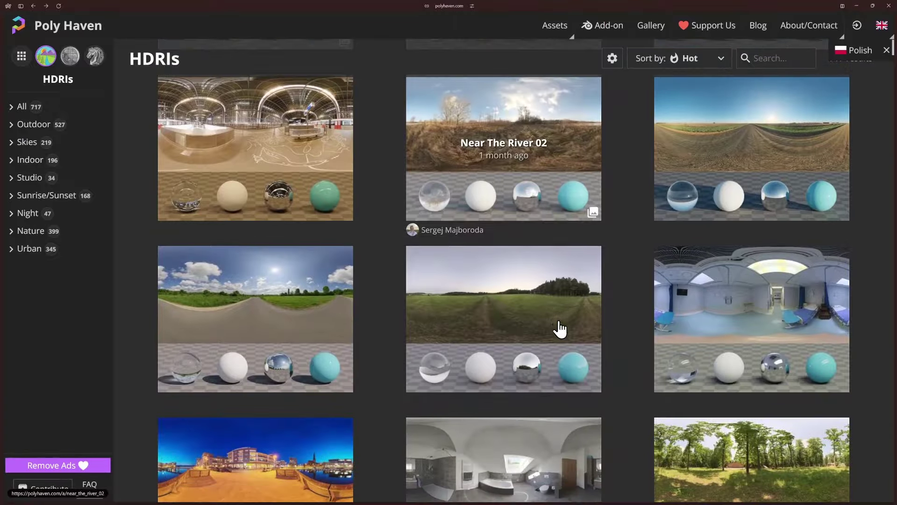
{"action": "left_click", "coordinate": [704, 328]}
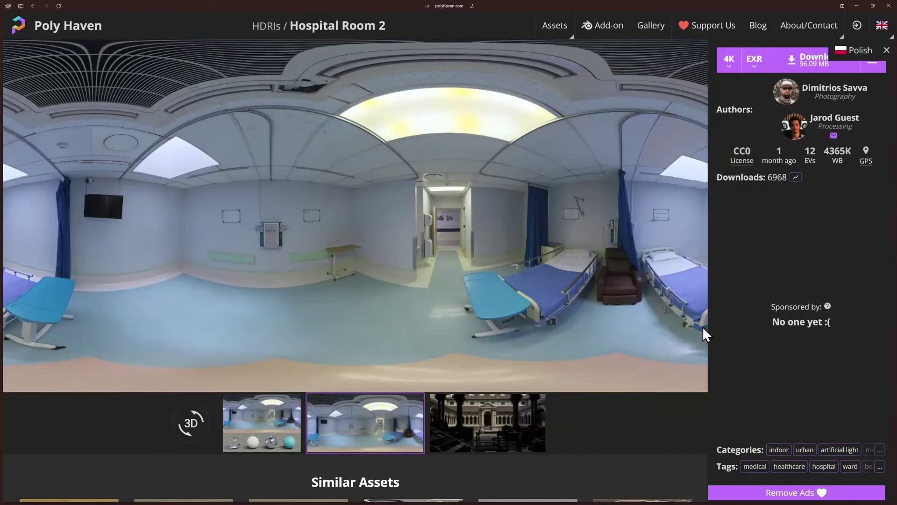
{"action": "key", "text": "alt+Left"}
{"action": "scroll", "coordinate": [687, 336], "scroll_direction": "down", "scroll_amount": 3}
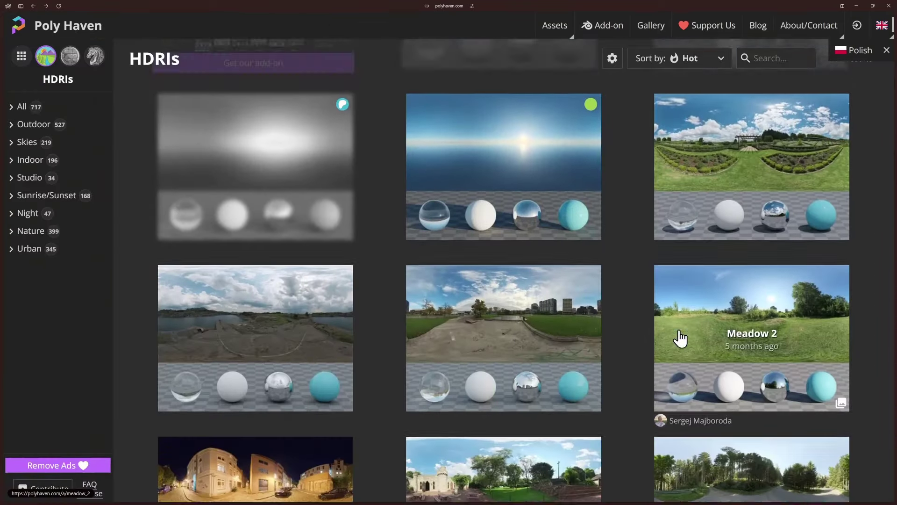
{"action": "scroll", "coordinate": [654, 340], "scroll_direction": "down", "scroll_amount": 3}
{"action": "scroll", "coordinate": [633, 340], "scroll_direction": "down", "scroll_amount": 4}
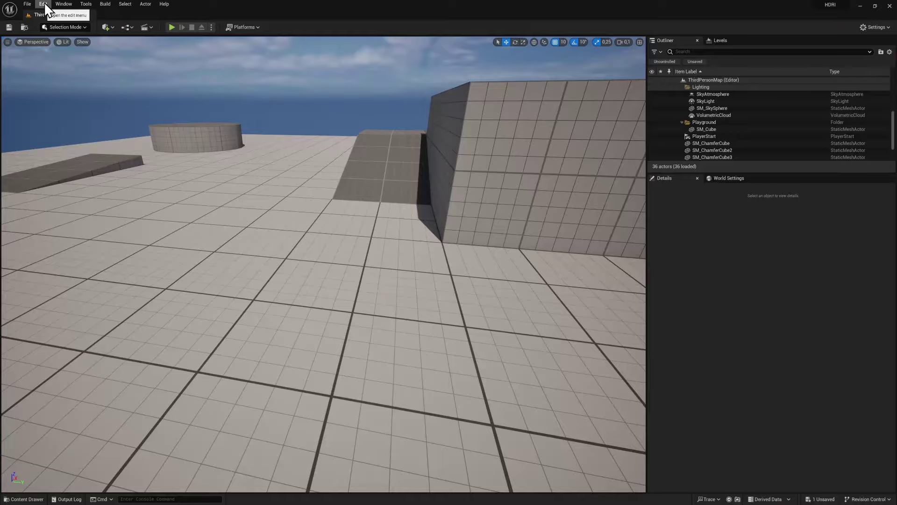
- Open the Plugins window from the Edit menu
{"action": "left_click", "coordinate": [57, 5]}
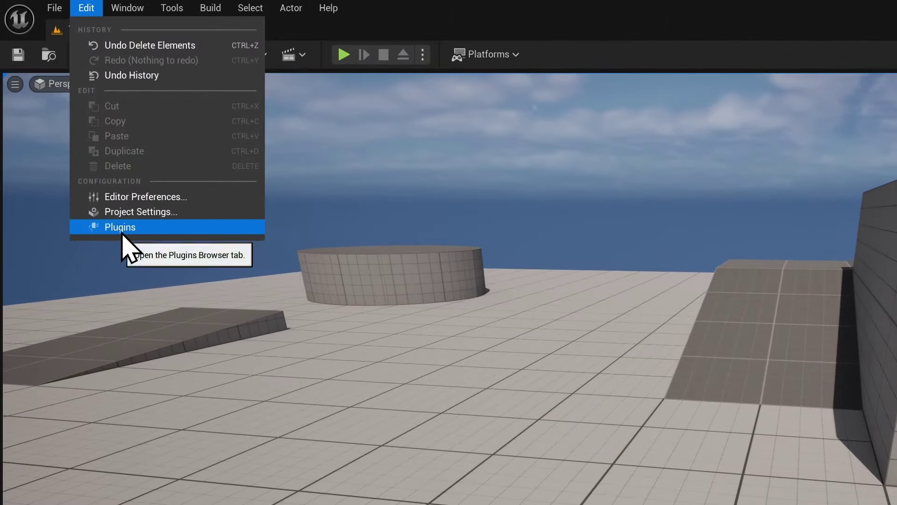
{"action": "left_click", "coordinate": [123, 229]}
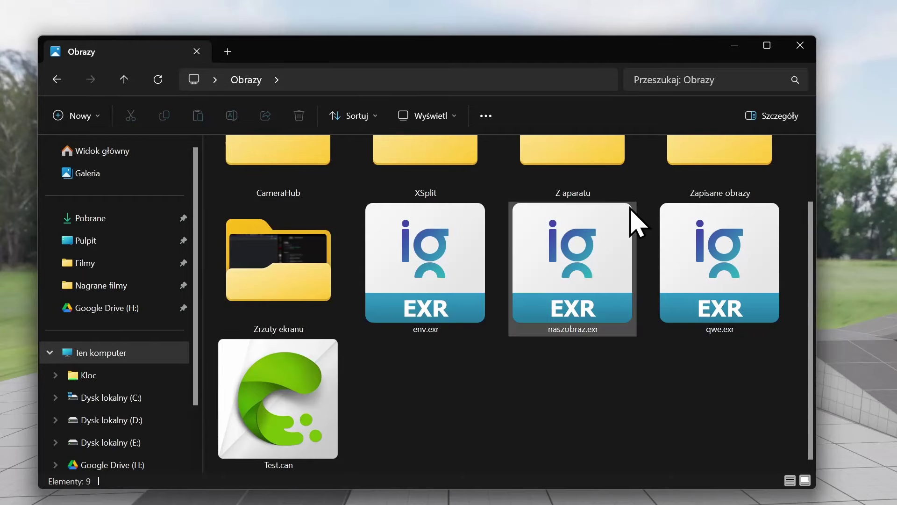
- Open the file Properties of naszobraz.exr in File Explorer
{"action": "right_click", "coordinate": [637, 216]}
{"action": "left_click", "coordinate": [691, 462]}
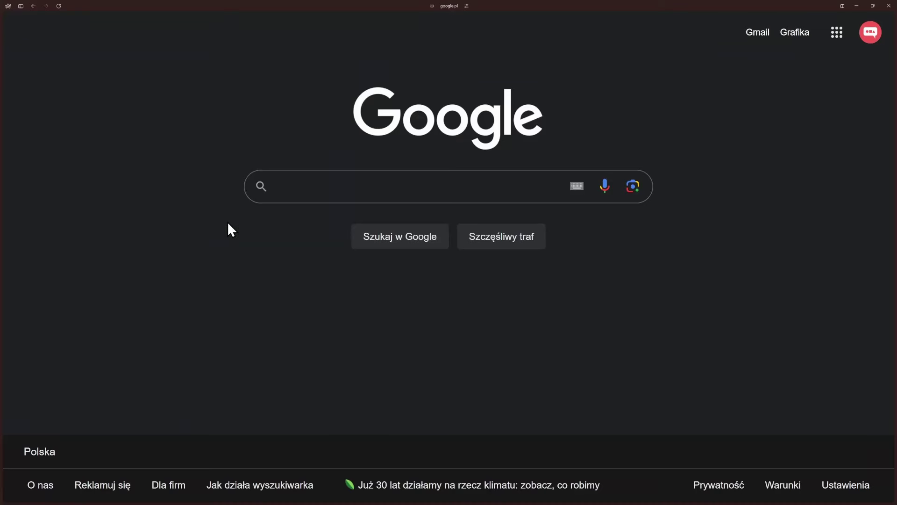
- Search Google for 'exr to hdr' and scroll through the converter results
{"action": "left_click", "coordinate": [298, 193]}
{"action": "type", "text": "exr"}
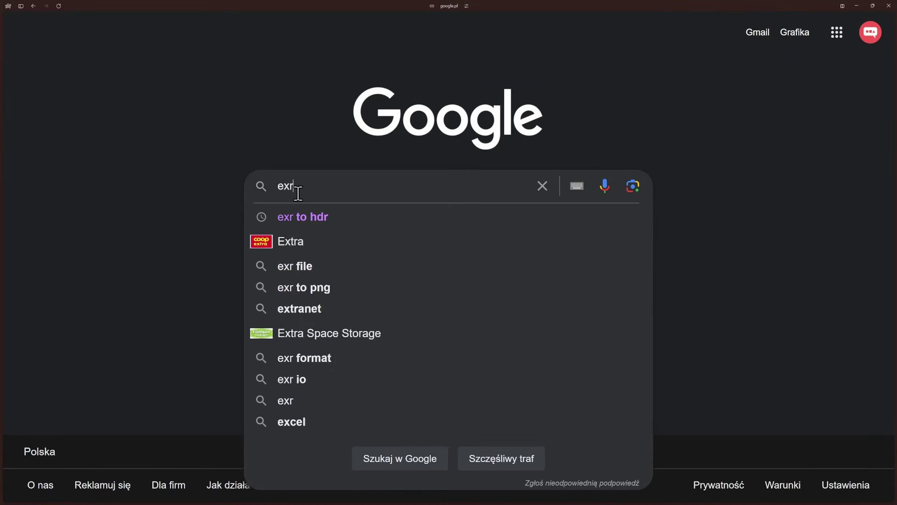
{"action": "type", "text": " to hdr"}
{"action": "key", "text": "Return"}
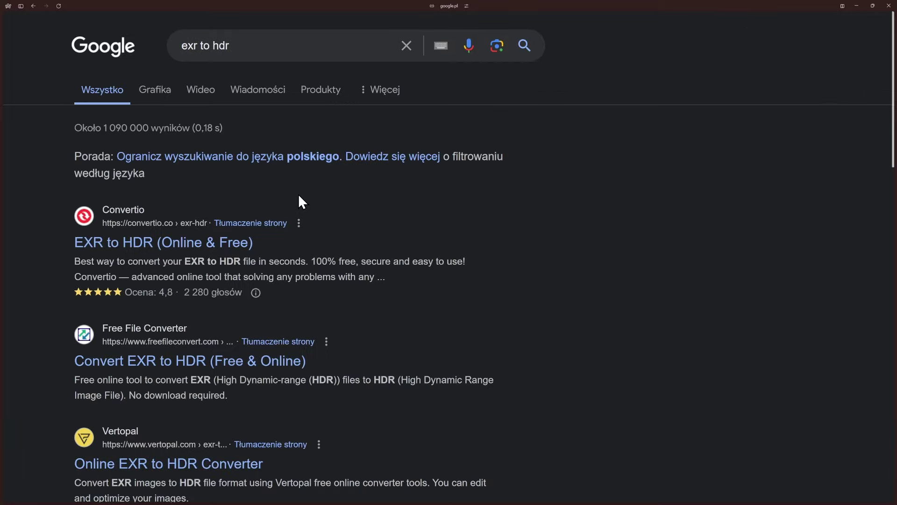
{"action": "scroll", "coordinate": [299, 199], "scroll_direction": "down", "scroll_amount": 3}
{"action": "scroll", "coordinate": [299, 200], "scroll_direction": "down", "scroll_amount": 3}
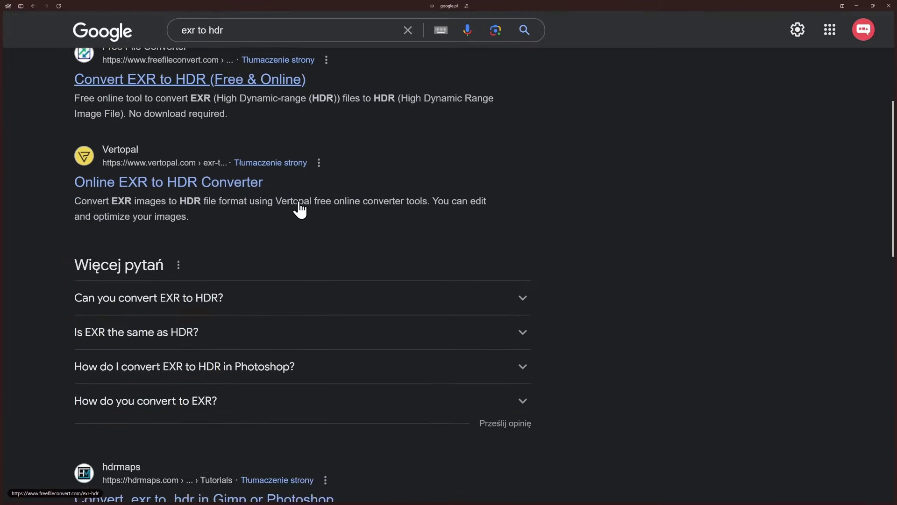
{"action": "scroll", "coordinate": [300, 203], "scroll_direction": "down", "scroll_amount": 3}
{"action": "scroll", "coordinate": [299, 203], "scroll_direction": "down", "scroll_amount": 5}
{"action": "scroll", "coordinate": [299, 200], "scroll_direction": "down", "scroll_amount": 3}
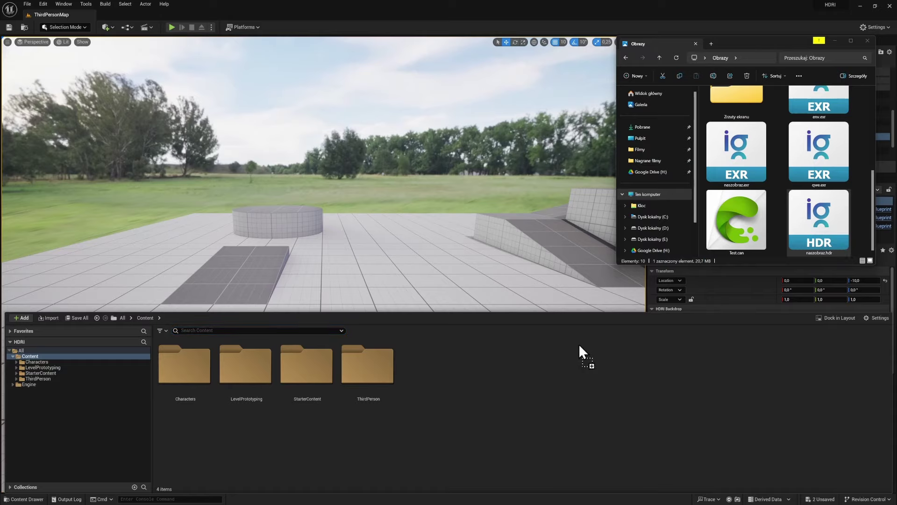
- Import naszobraz.hdr, set it as the HDRI Backdrop cubemap, and enable Use Camera Projection
{"action": "left_click_drag", "start_coordinate": [457, 374], "coordinate": [458, 374]}
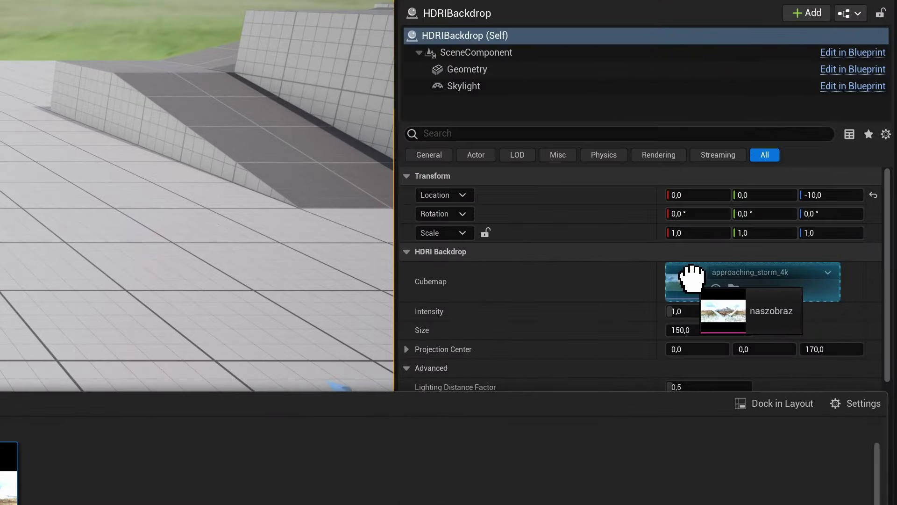
{"action": "left_click_drag", "start_coordinate": [702, 353], "coordinate": [795, 324]}
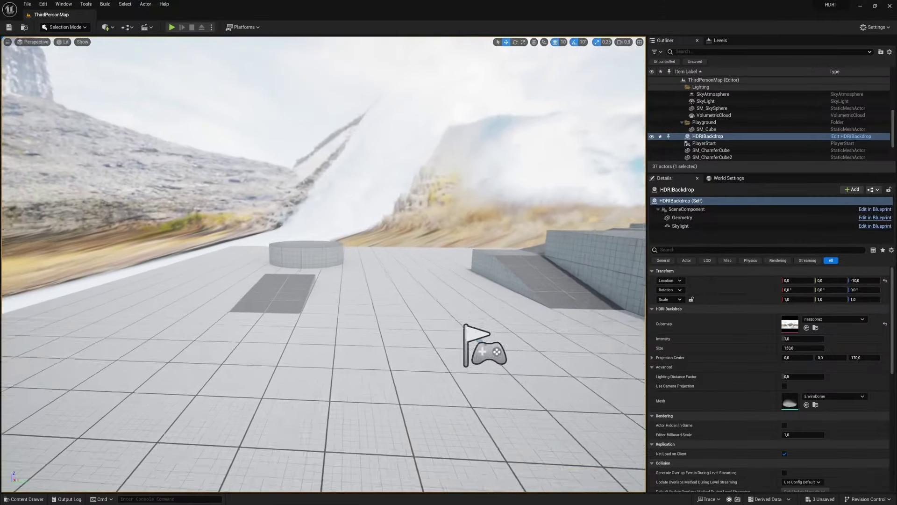
{"action": "left_click_drag", "start_coordinate": [322, 205], "coordinate": [707, 372]}
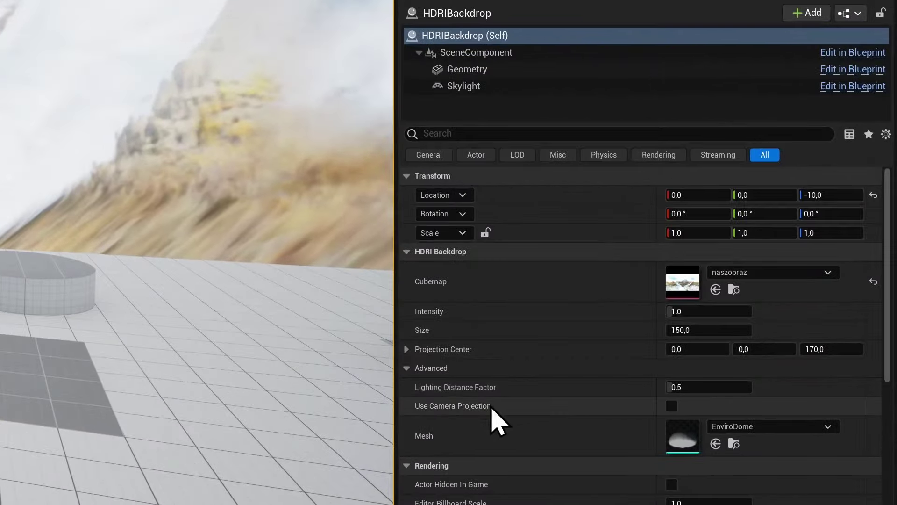
{"action": "left_click", "coordinate": [672, 406]}
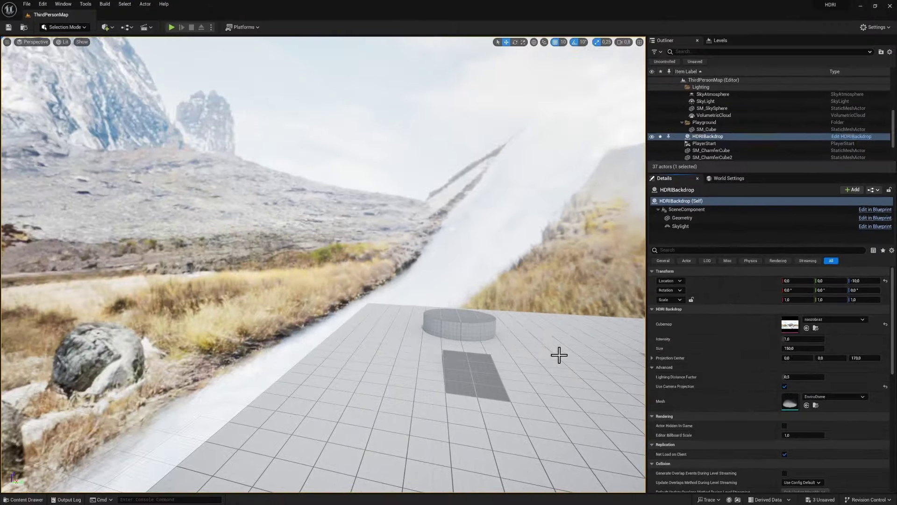
{"action": "key", "text": "f"}
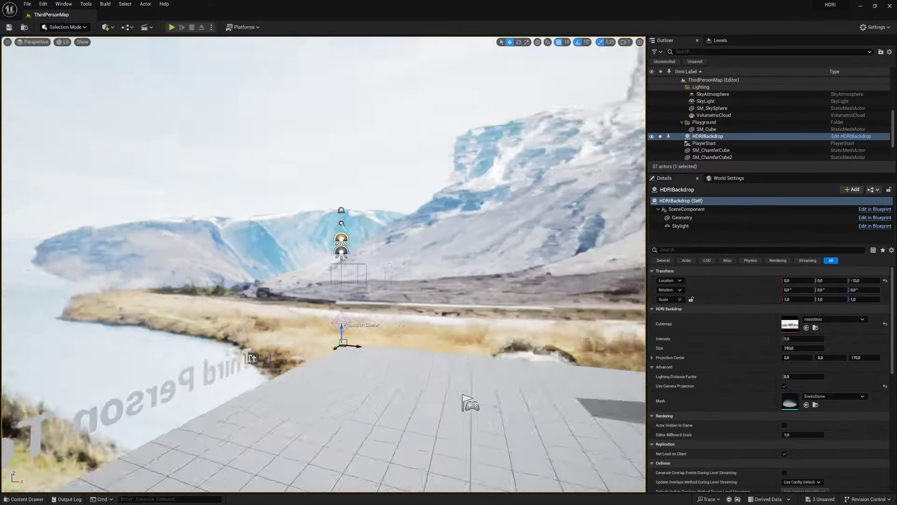
- Play the level and run and jump the character onto the cylinder
{"action": "key", "text": "alt+p"}
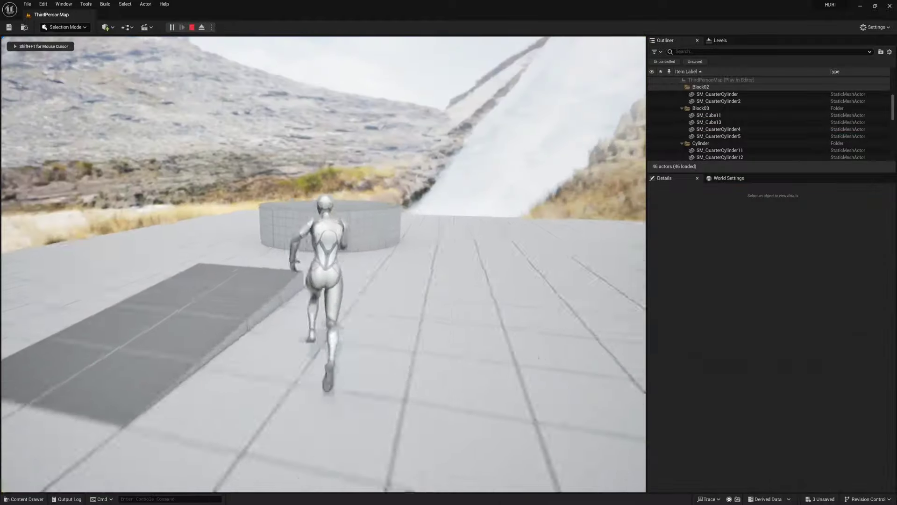
{"action": "key", "text": "space"}
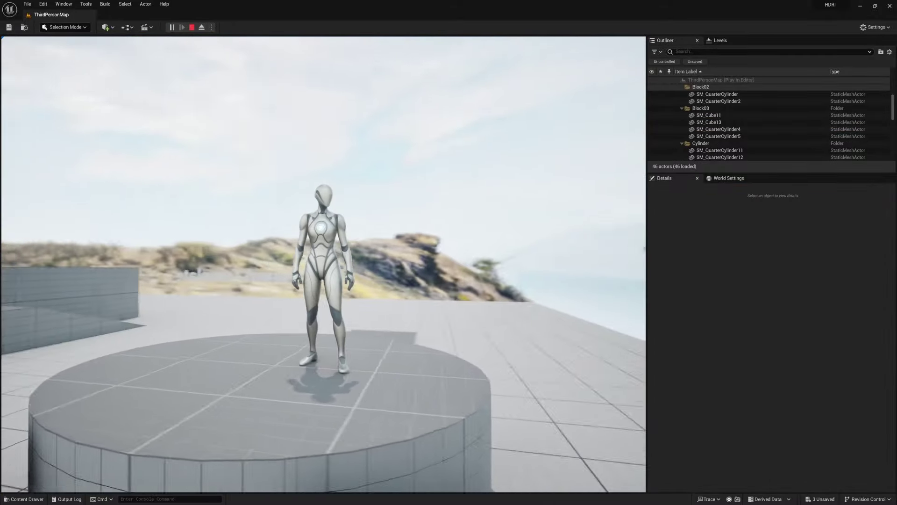
{"action": "key", "text": "w"}
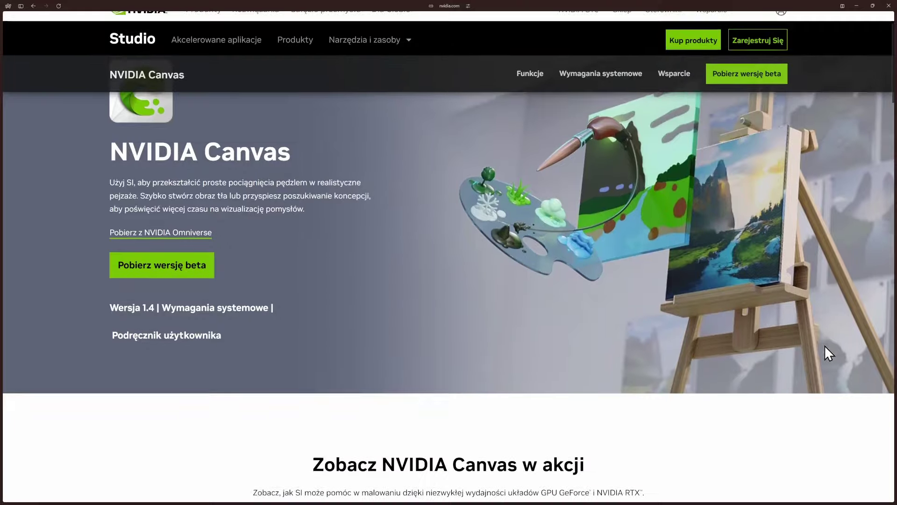
{"action": "scroll", "coordinate": [824, 345], "scroll_direction": "down", "scroll_amount": 5}
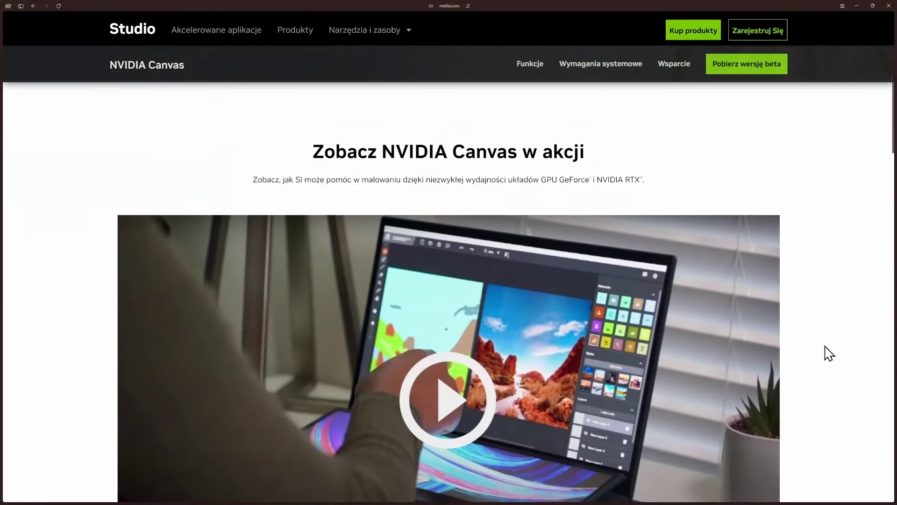
{"action": "scroll", "coordinate": [824, 354], "scroll_direction": "down", "scroll_amount": 8}
{"action": "scroll", "coordinate": [823, 353], "scroll_direction": "down", "scroll_amount": 2}
{"action": "scroll", "coordinate": [823, 353], "scroll_direction": "down", "scroll_amount": 5}
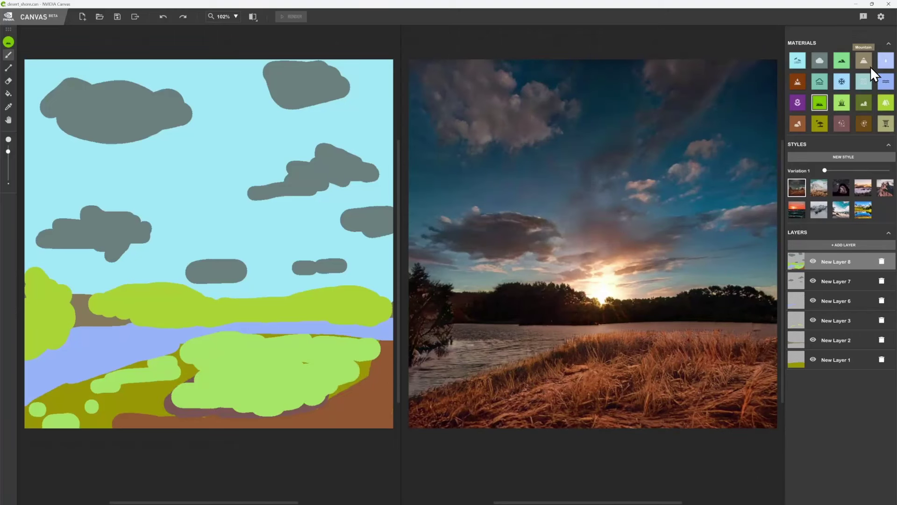
- Paint a Mountain-material shape on the horizon above the lake
{"action": "left_click", "coordinate": [870, 66]}
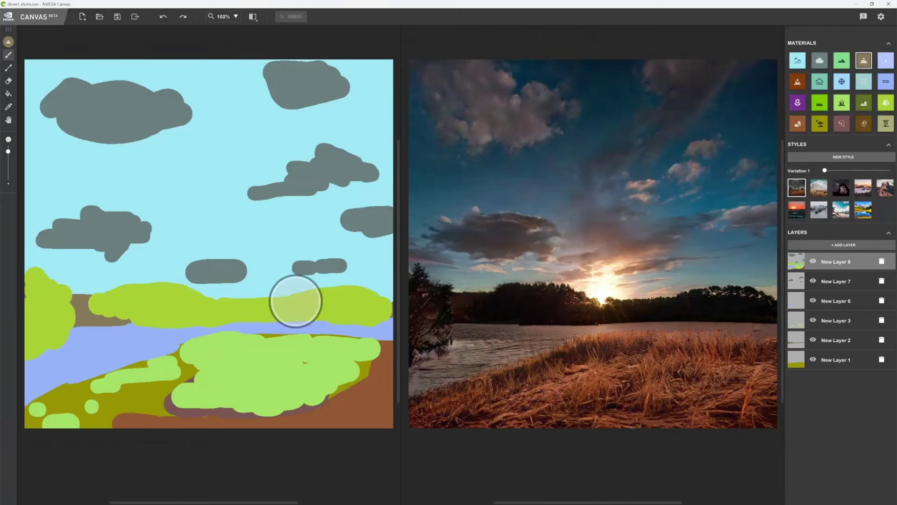
{"action": "left_click_drag", "start_coordinate": [294, 301], "coordinate": [201, 296]}
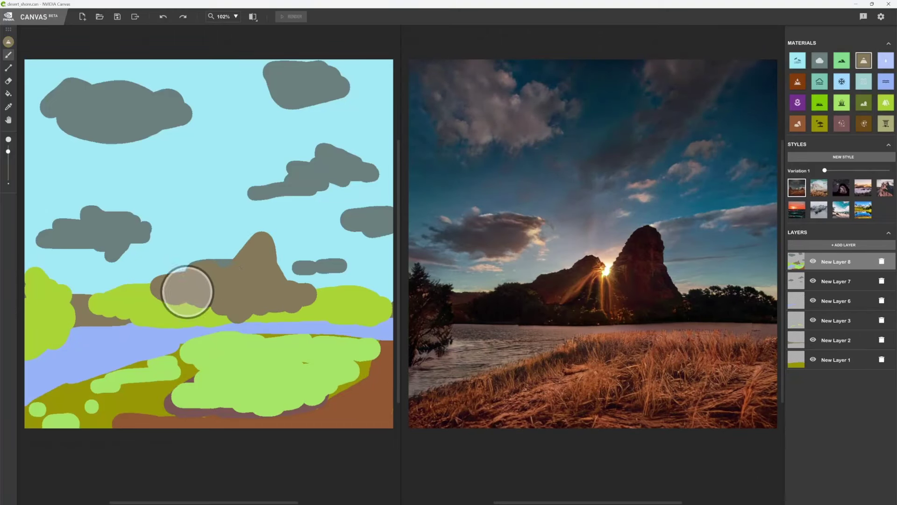